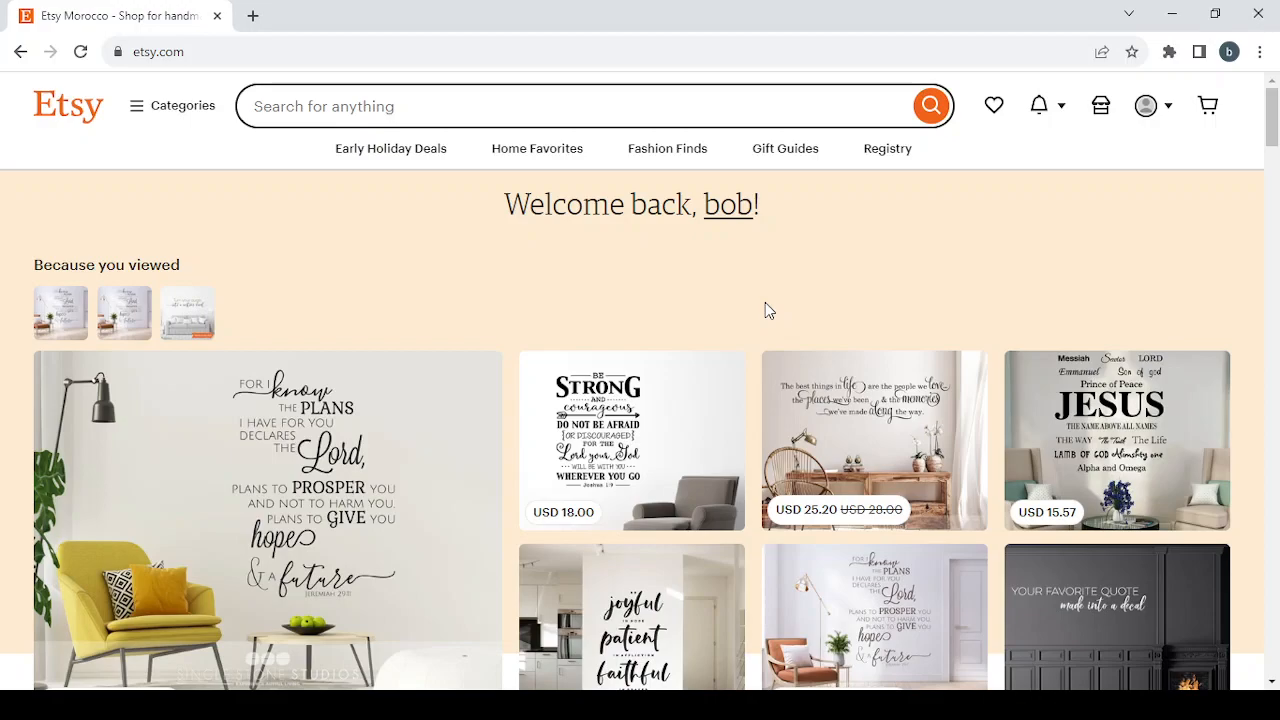
Scroll through the recommended items on the home page.
scroll(475, 284, "down", 6)
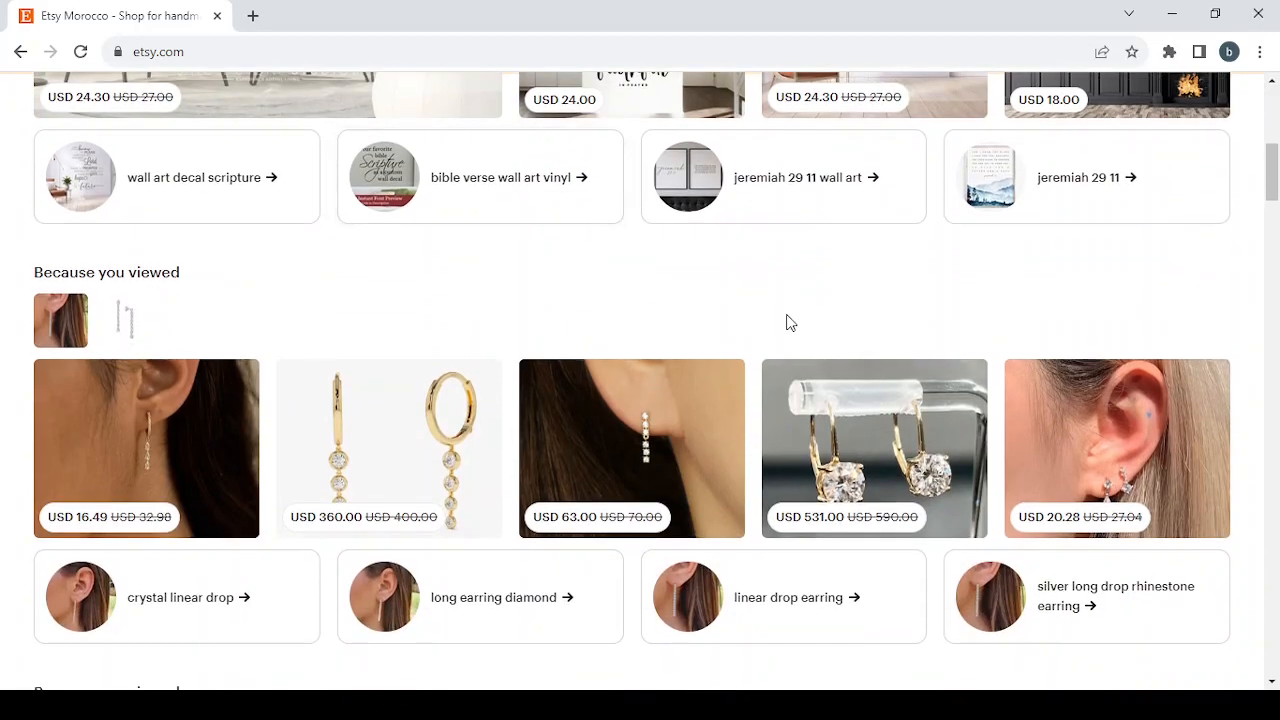
scroll(786, 320, "down", 3)
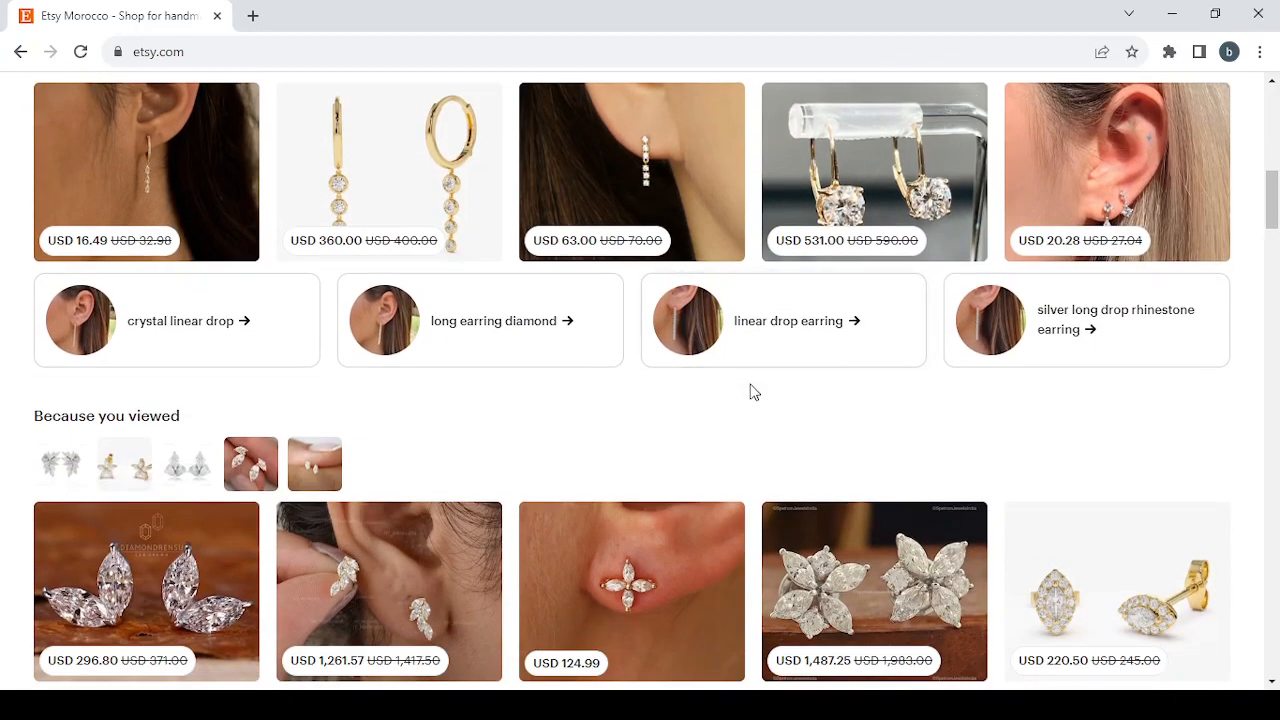
scroll(751, 391, "down", 4)
scroll(751, 391, "down", 2)
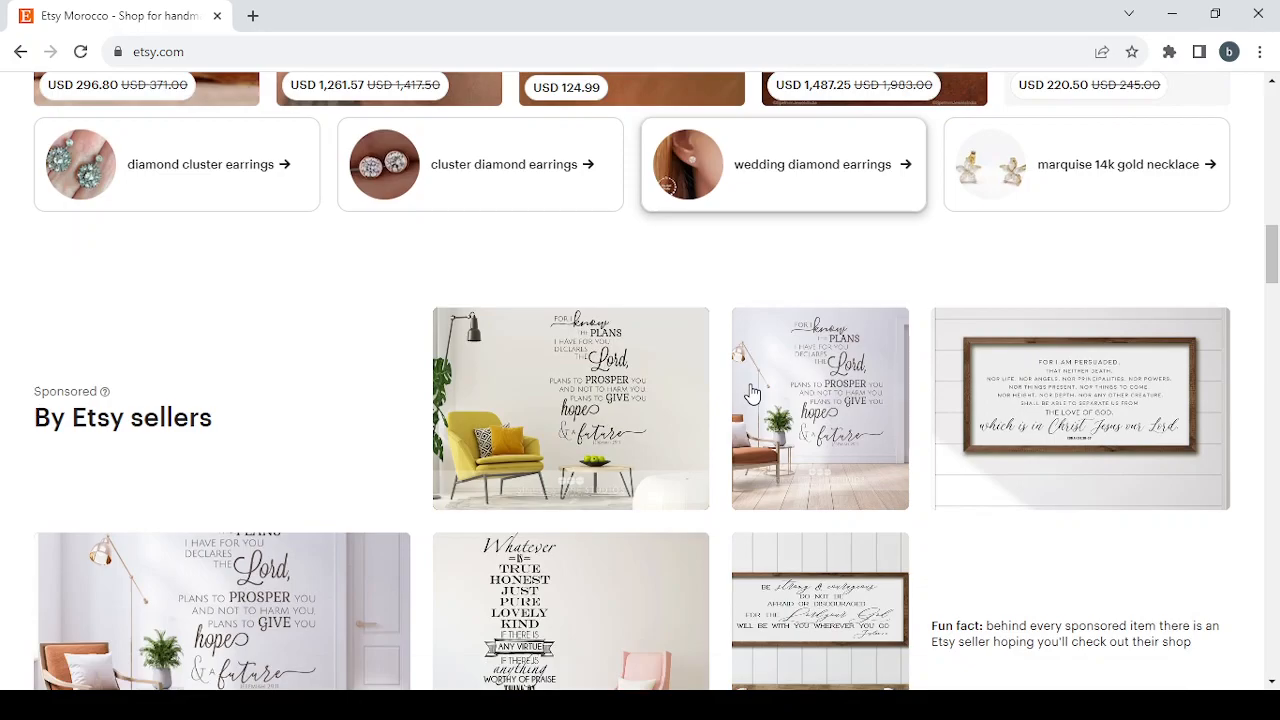
scroll(751, 391, "up", 4)
scroll(751, 391, "down", 4)
scroll(752, 392, "up", 5)
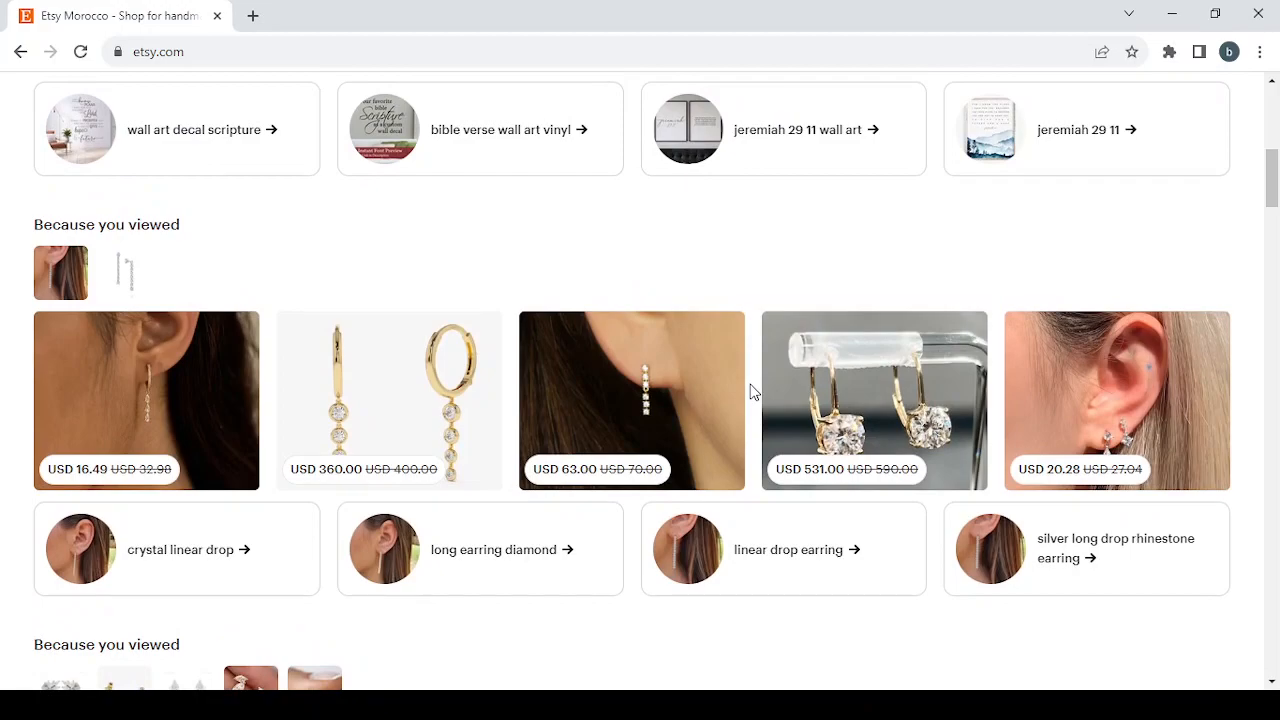
scroll(753, 392, "up", 5)
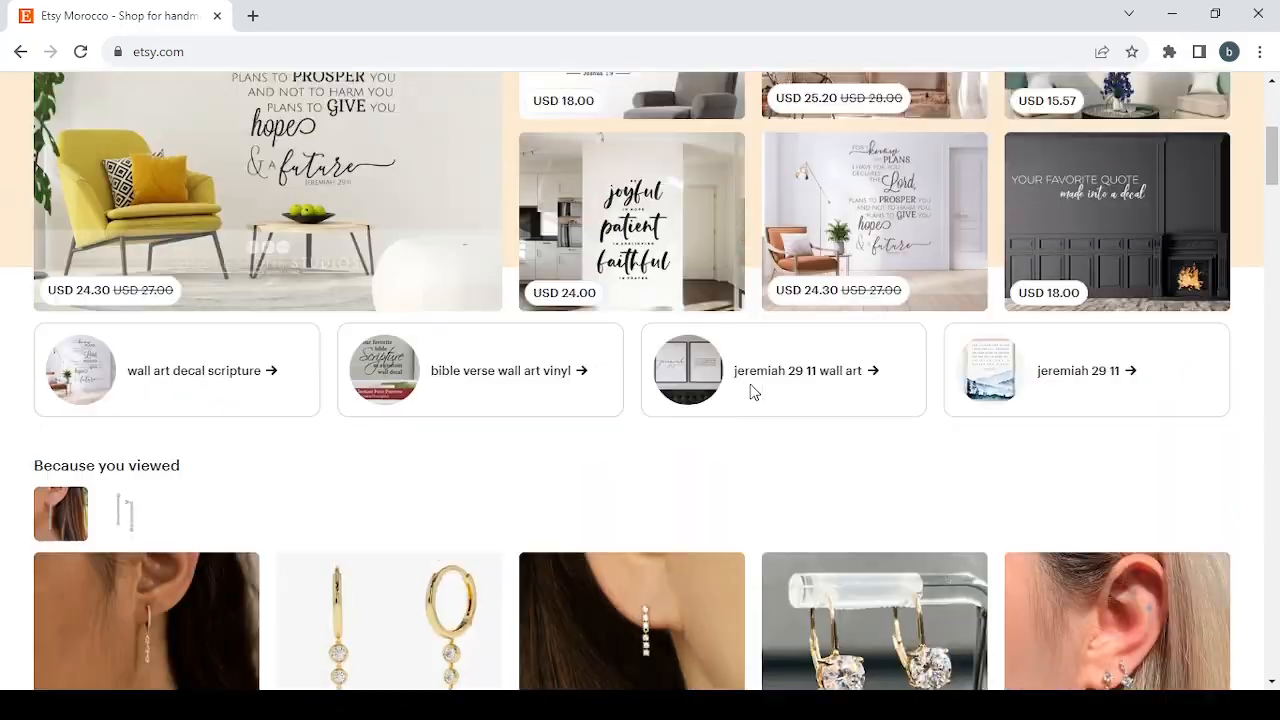
scroll(753, 392, "down", 2)
scroll(753, 392, "down", 6)
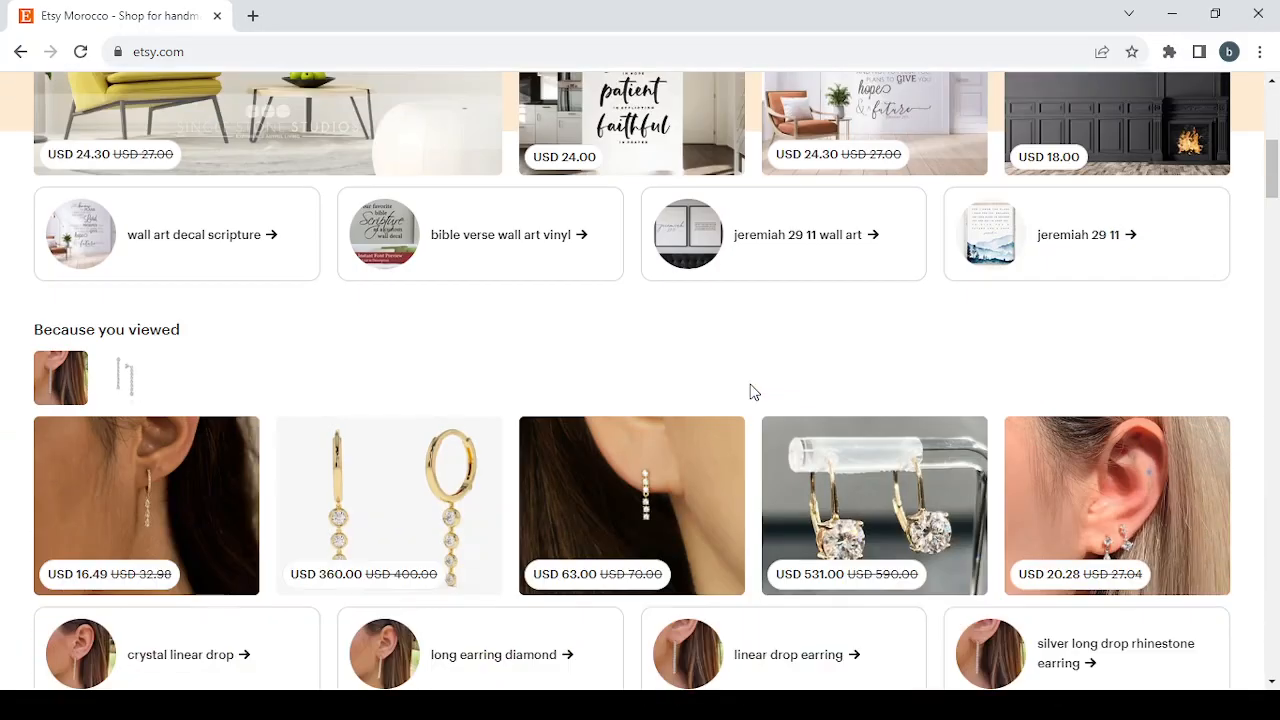
scroll(753, 392, "down", 2)
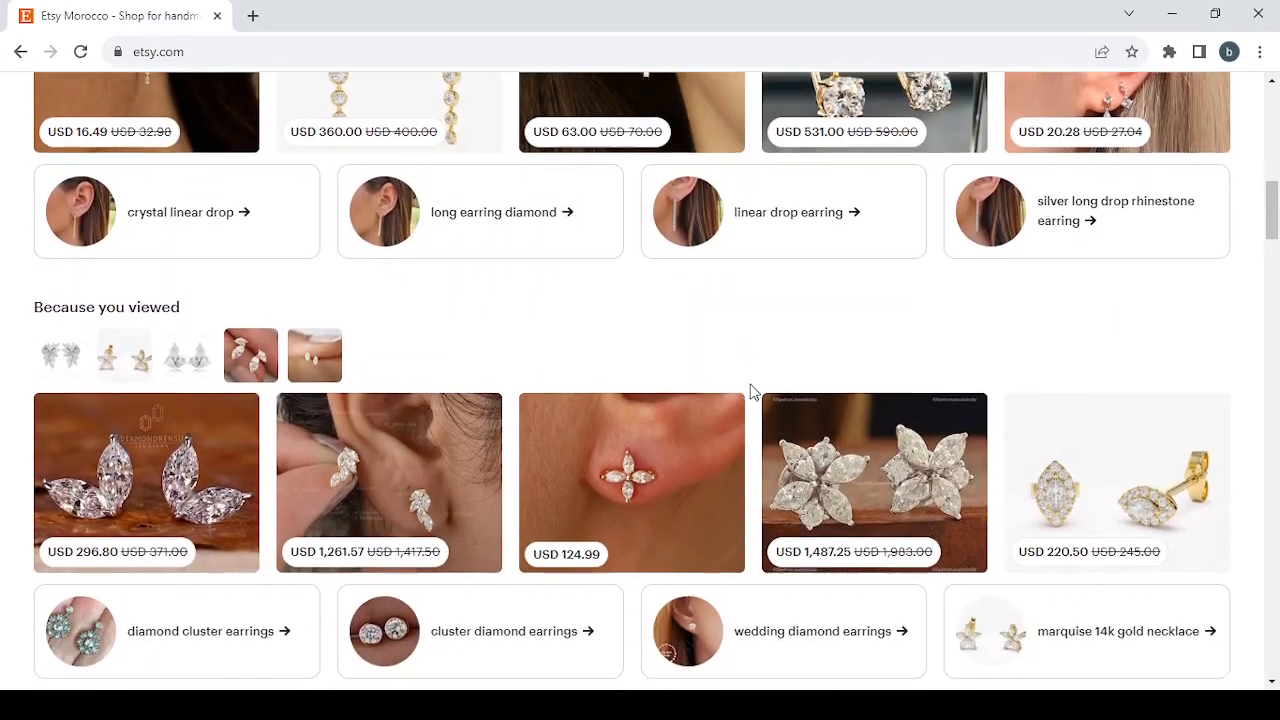
scroll(753, 392, "down", 5)
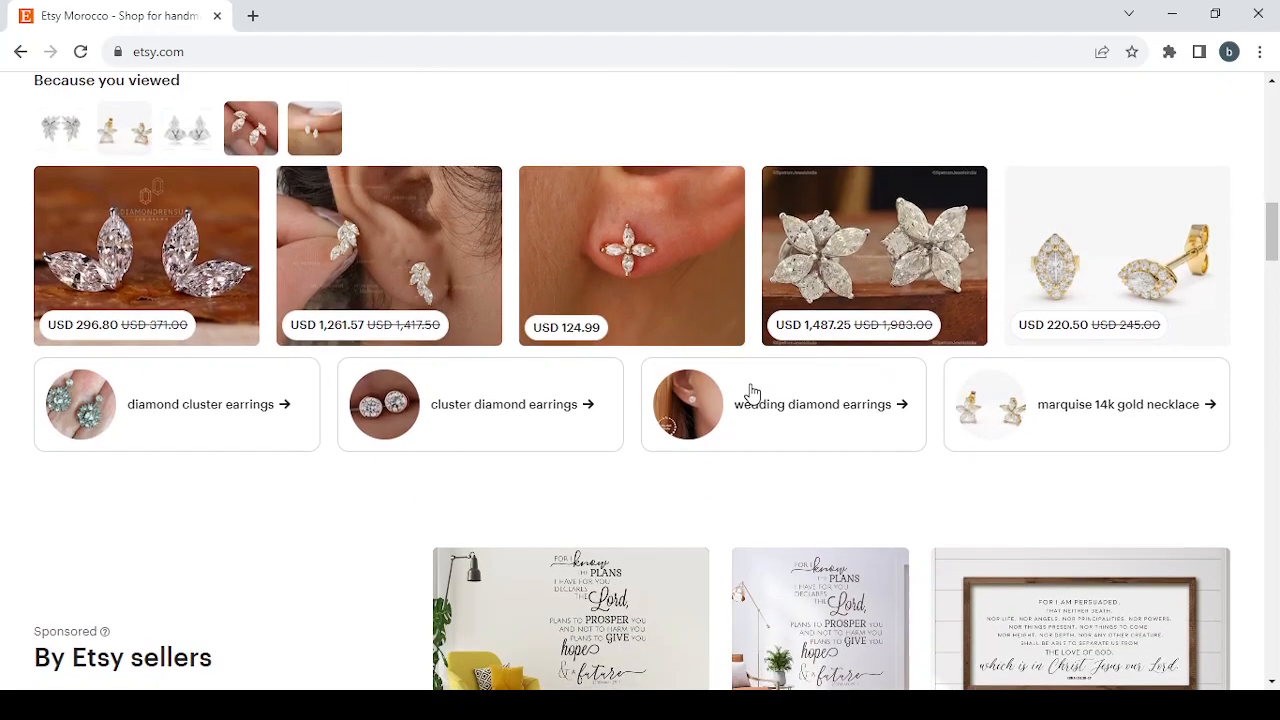
scroll(753, 392, "up", 2)
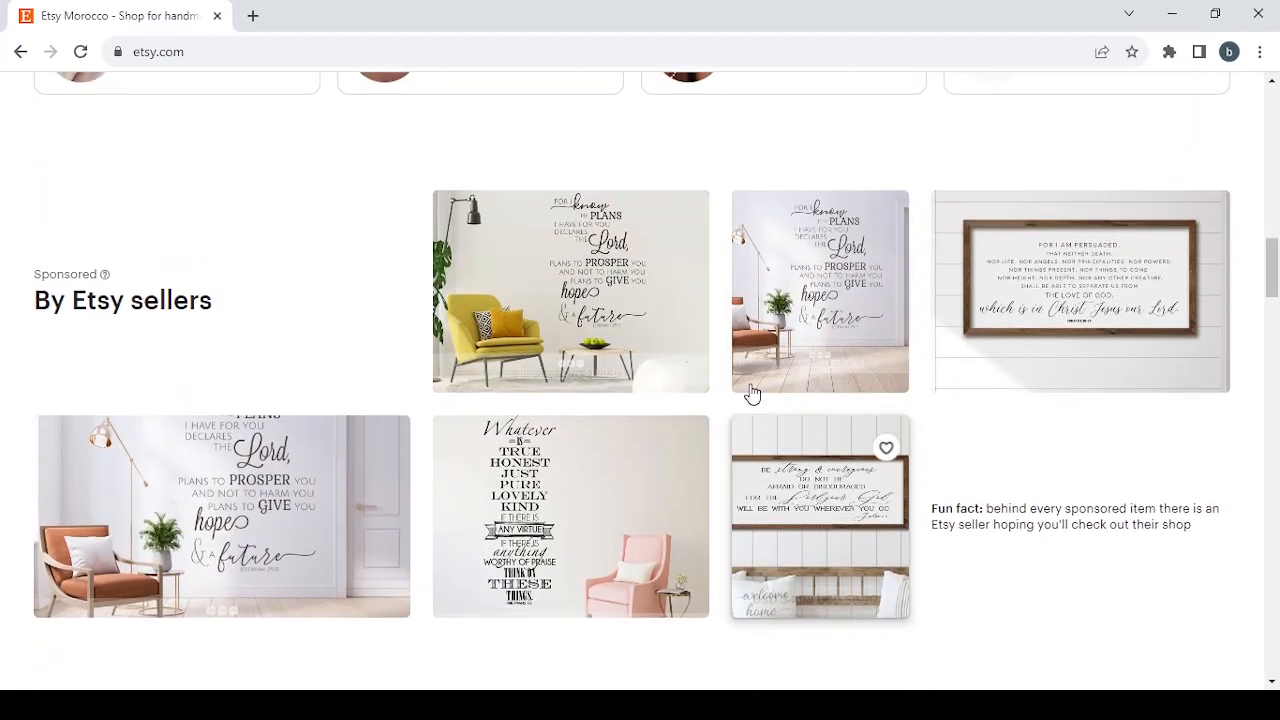
Open the Romans 8:38-39 scripture sign listing, browse its photos, item details and shipping policies, then close its tab.
left_click(1100, 290)
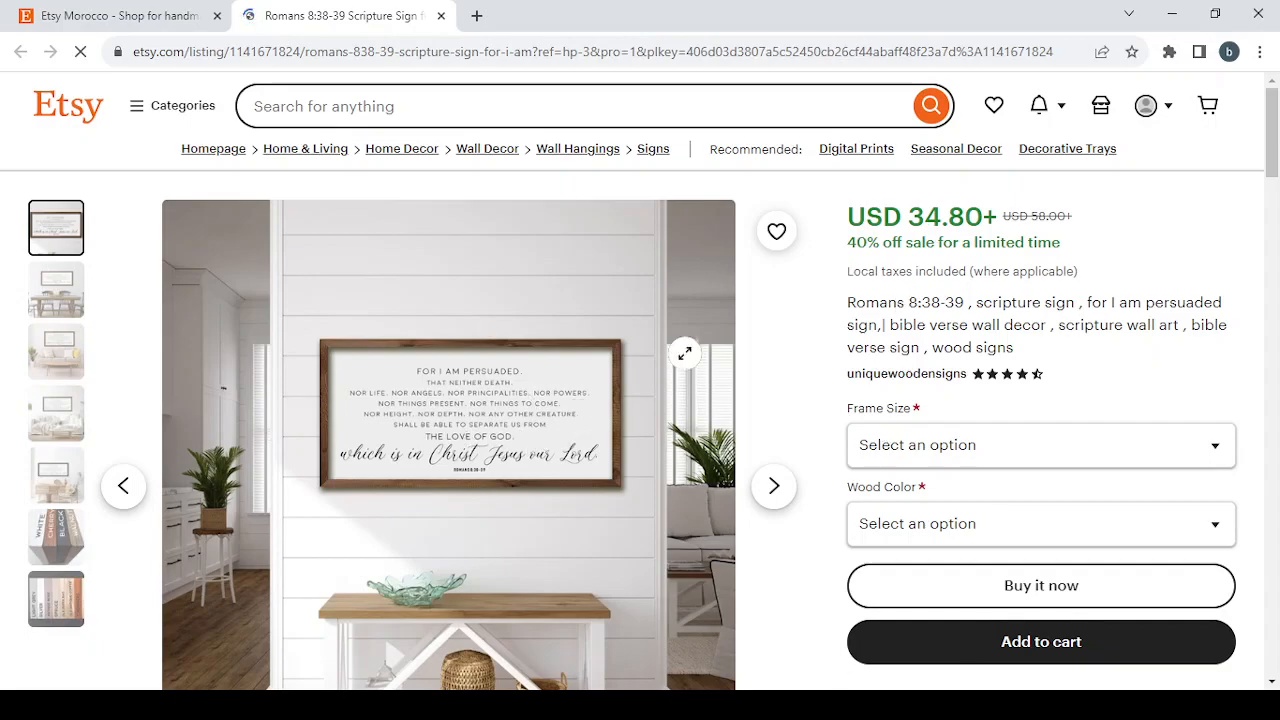
left_click(784, 506)
left_click(784, 507)
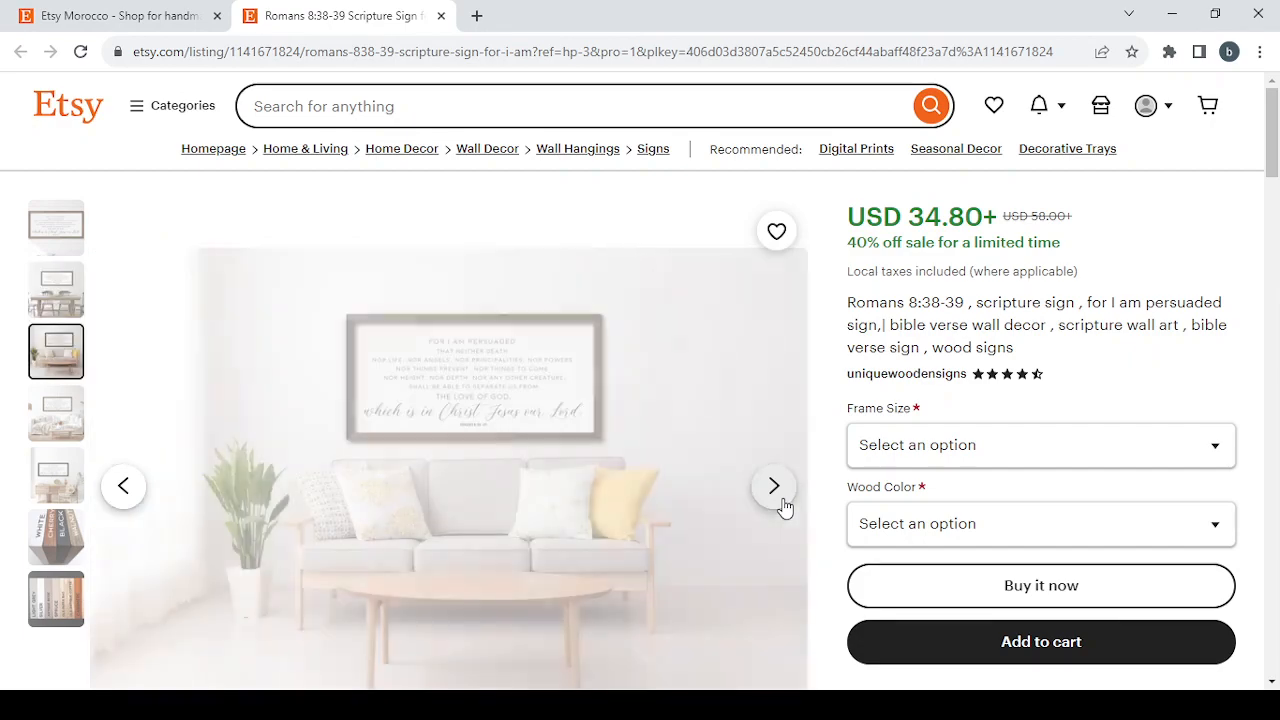
left_click(782, 506)
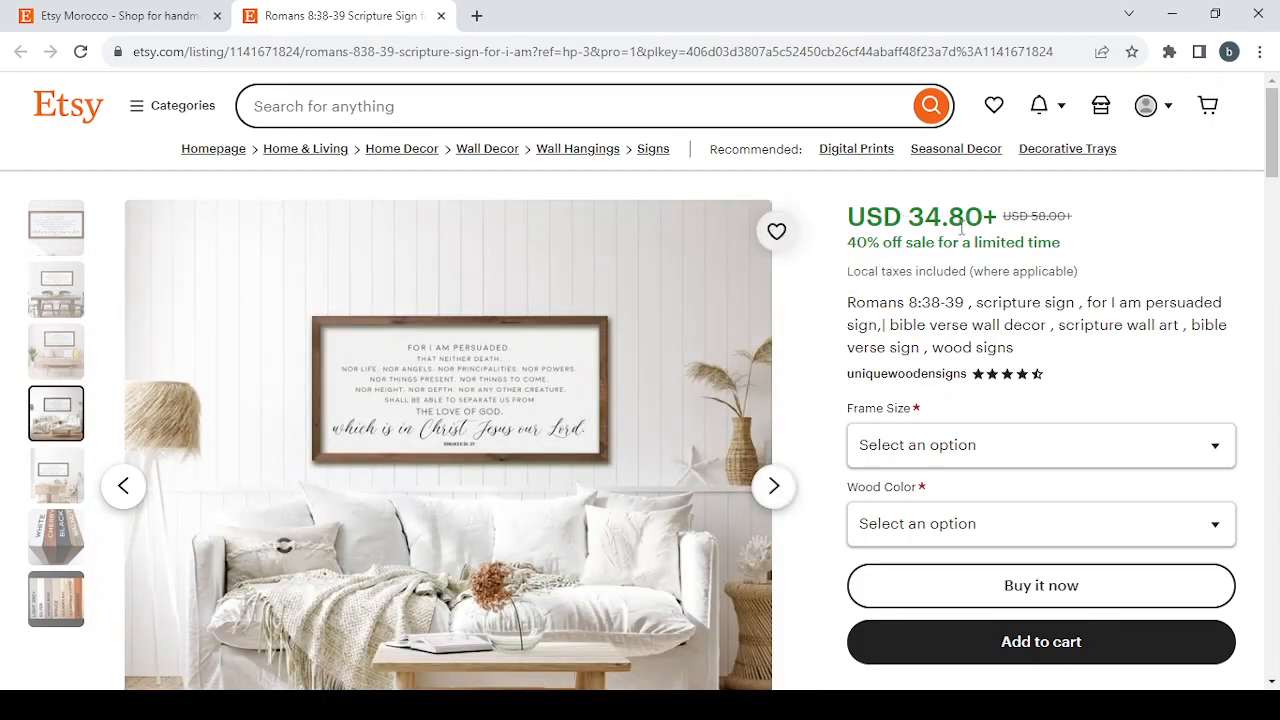
scroll(1220, 395, "down", 7)
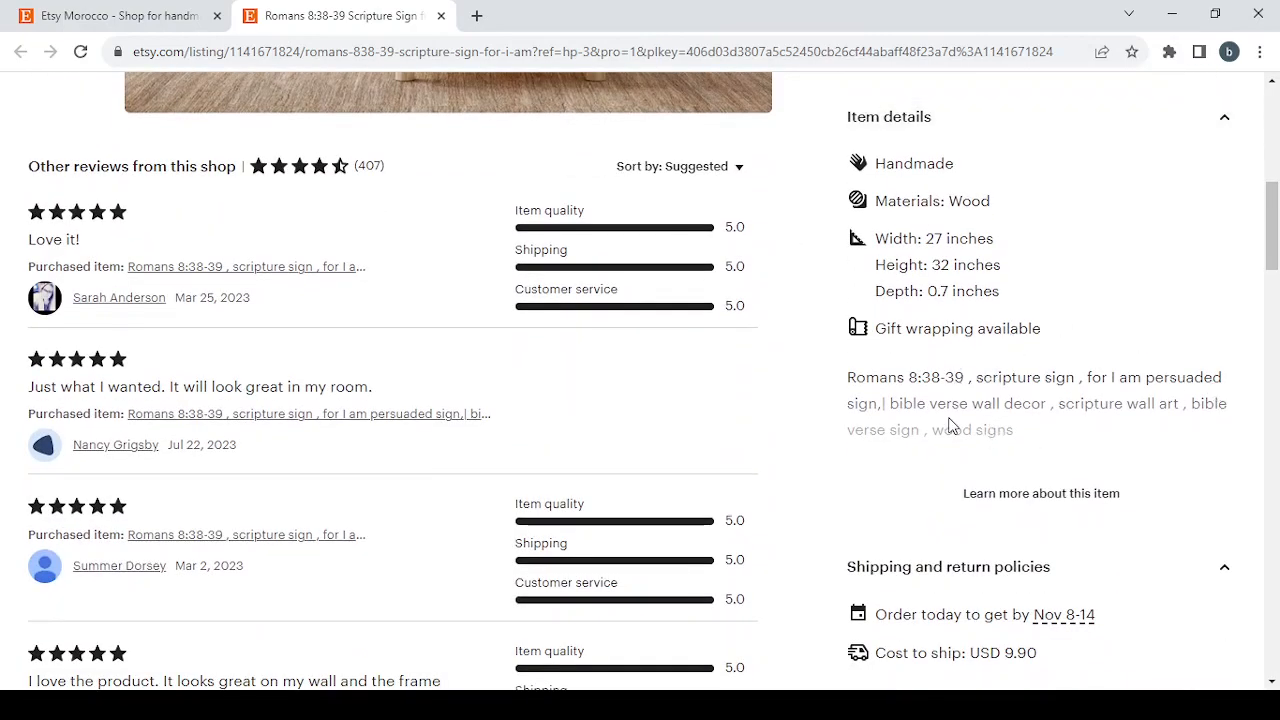
scroll(955, 425, "up", 2)
scroll(928, 500, "down", 3)
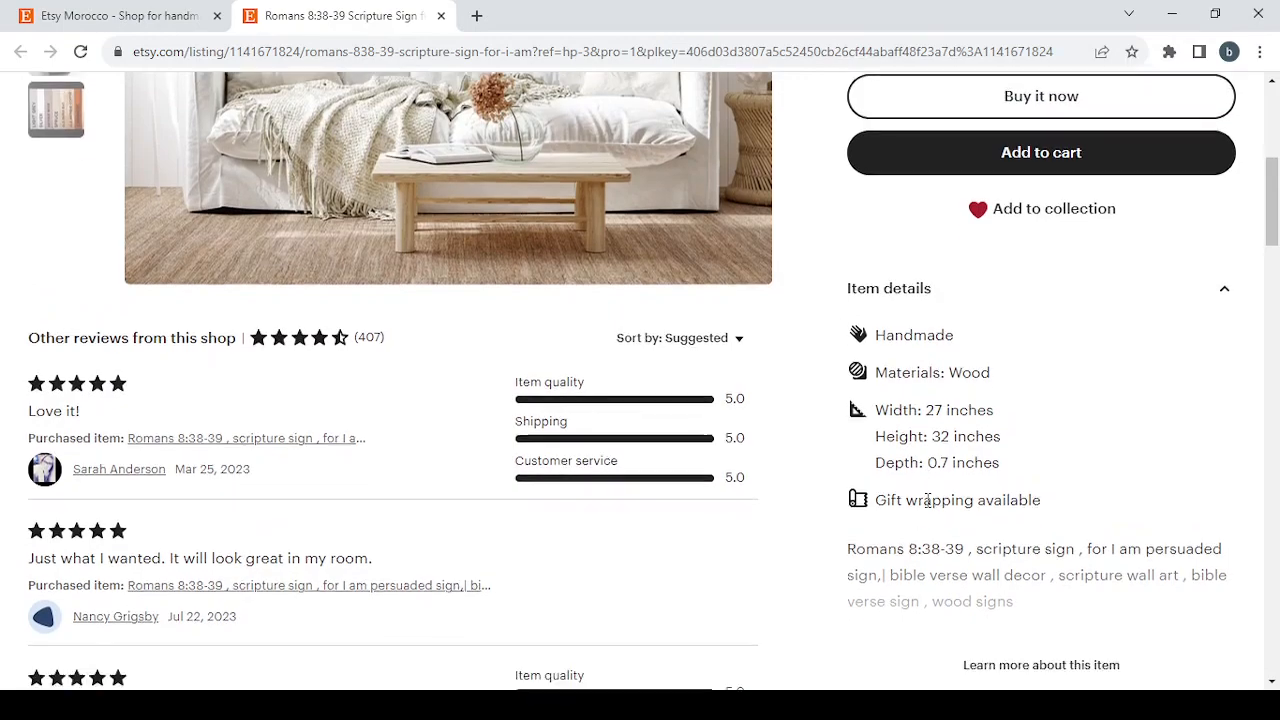
scroll(928, 505, "down", 1)
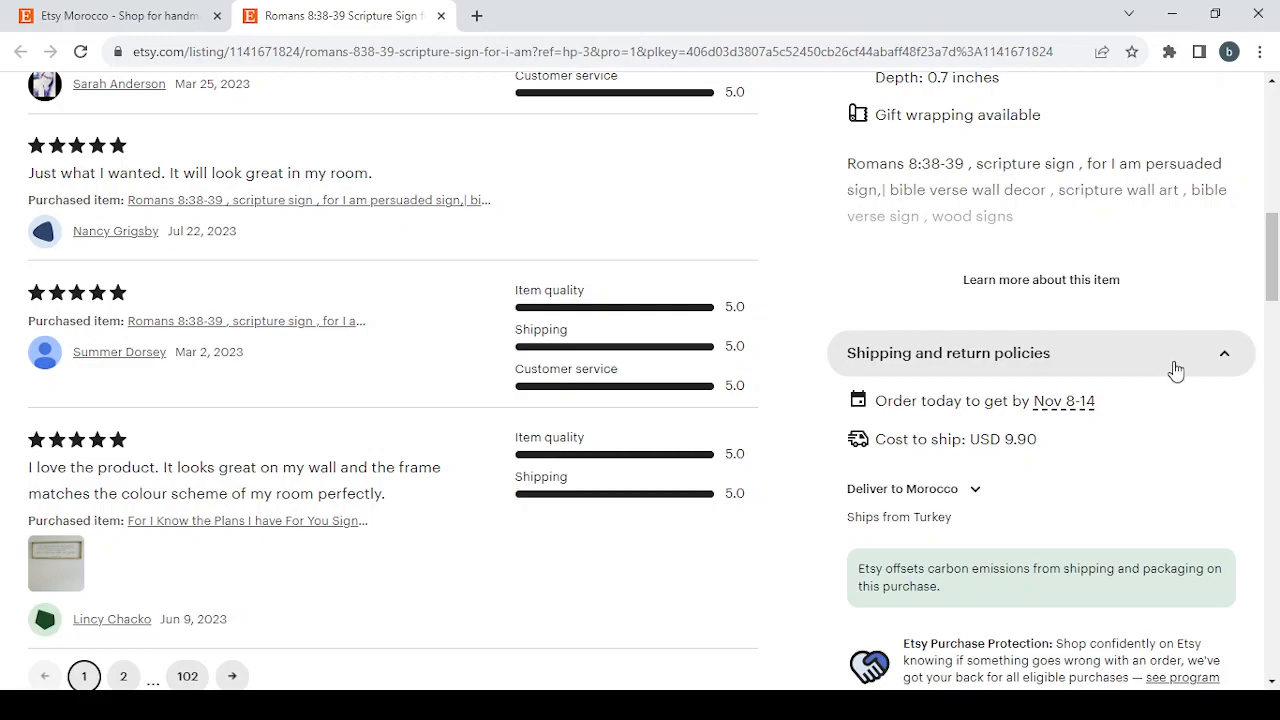
scroll(1176, 371, "down", 1)
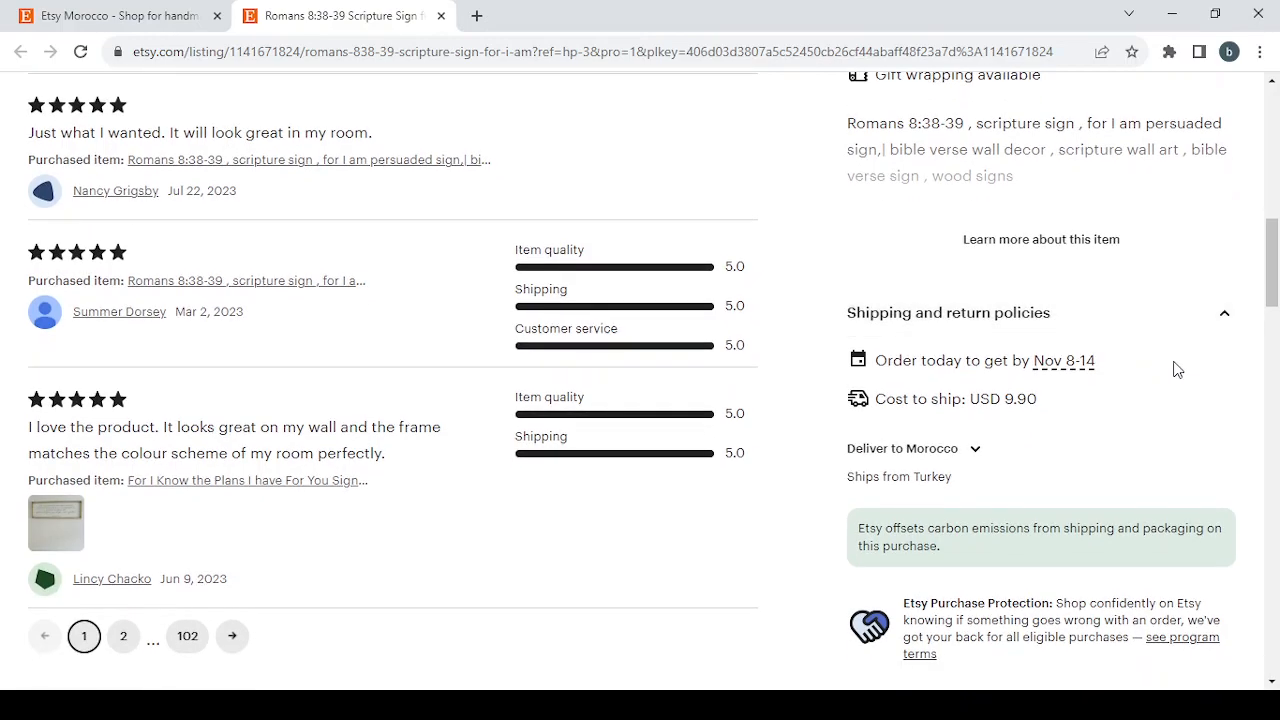
scroll(1176, 371, "up", 15)
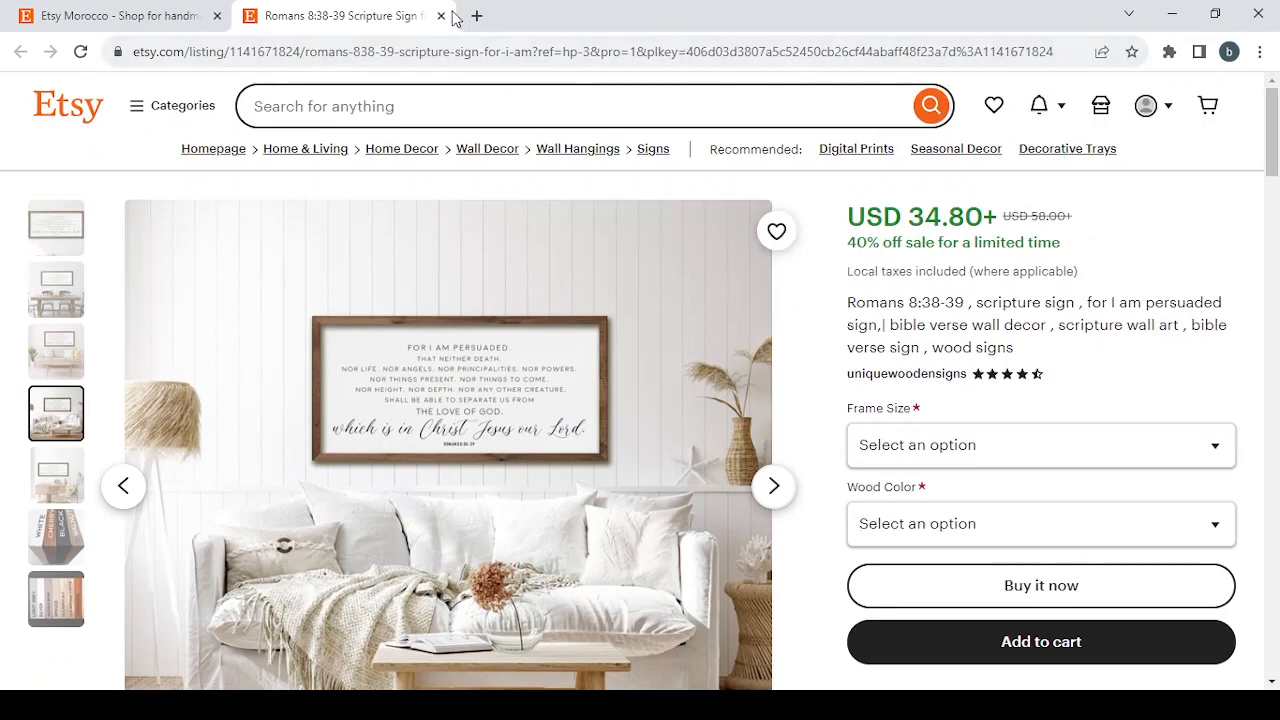
left_click(441, 18)
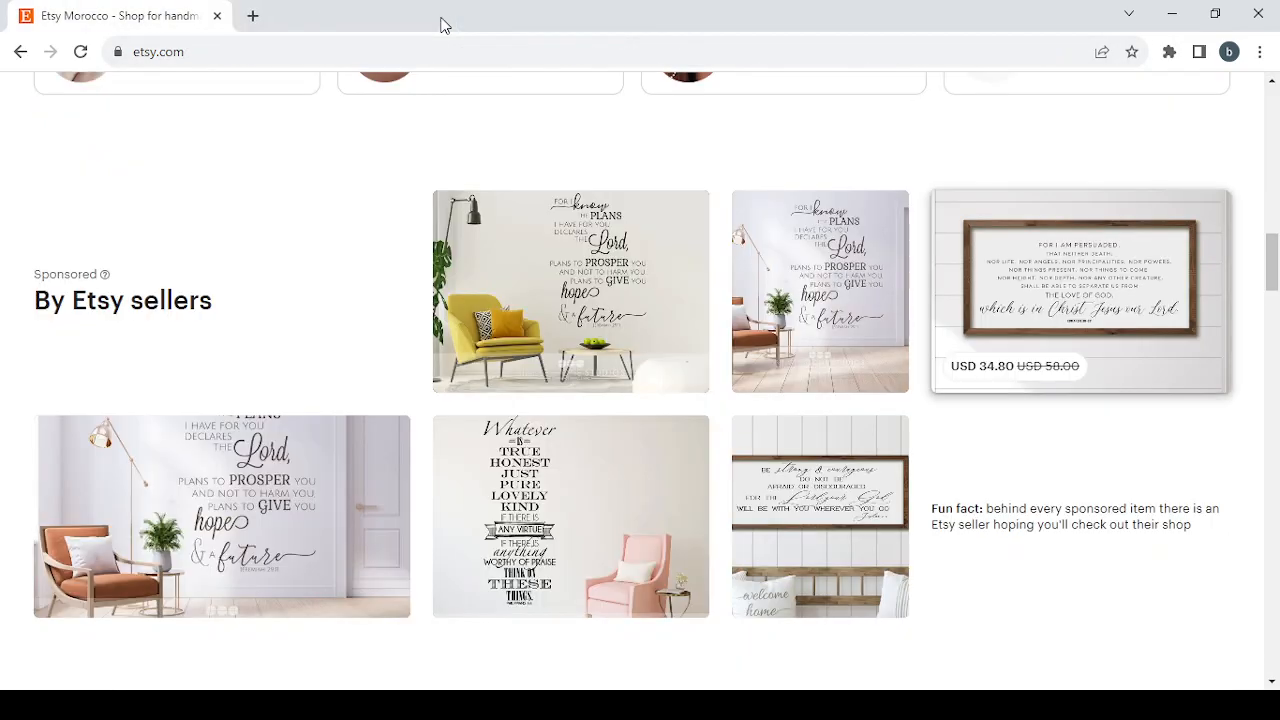
Open the Shop Manager and return to the Shop preferences step of the shop setup.
scroll(568, 378, "down", 3)
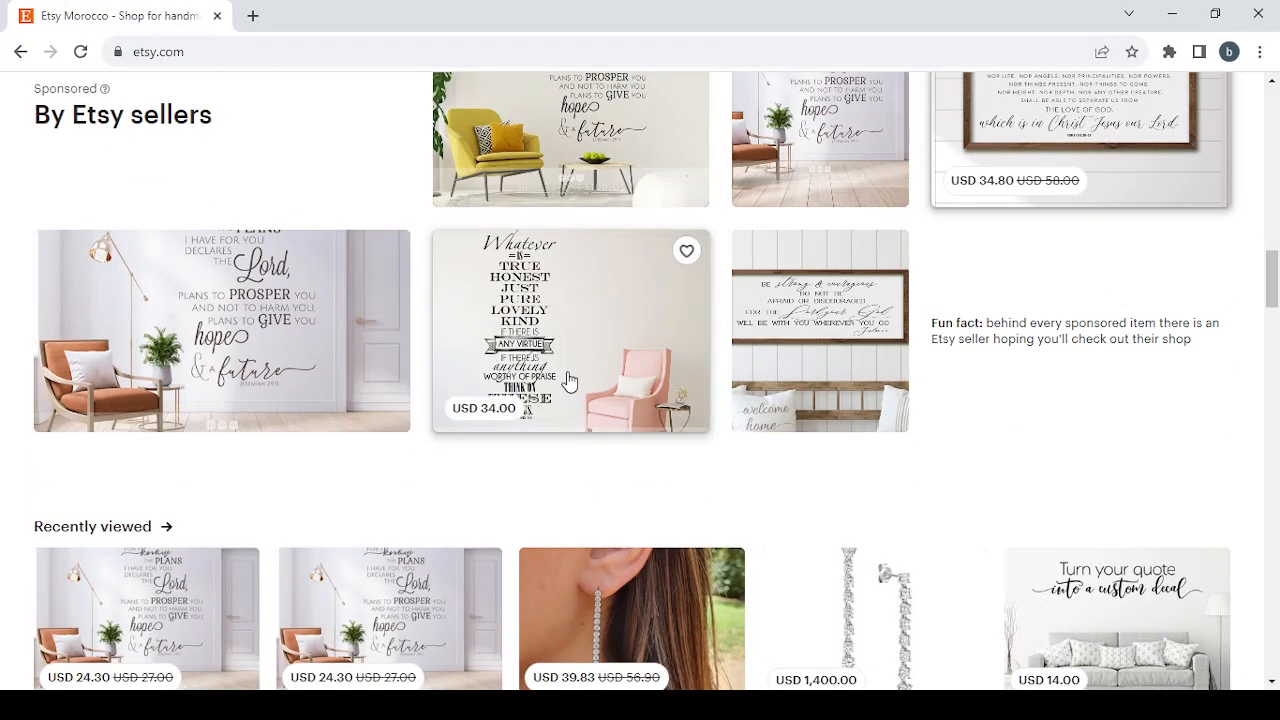
scroll(568, 378, "up", 12)
scroll(568, 378, "up", 1)
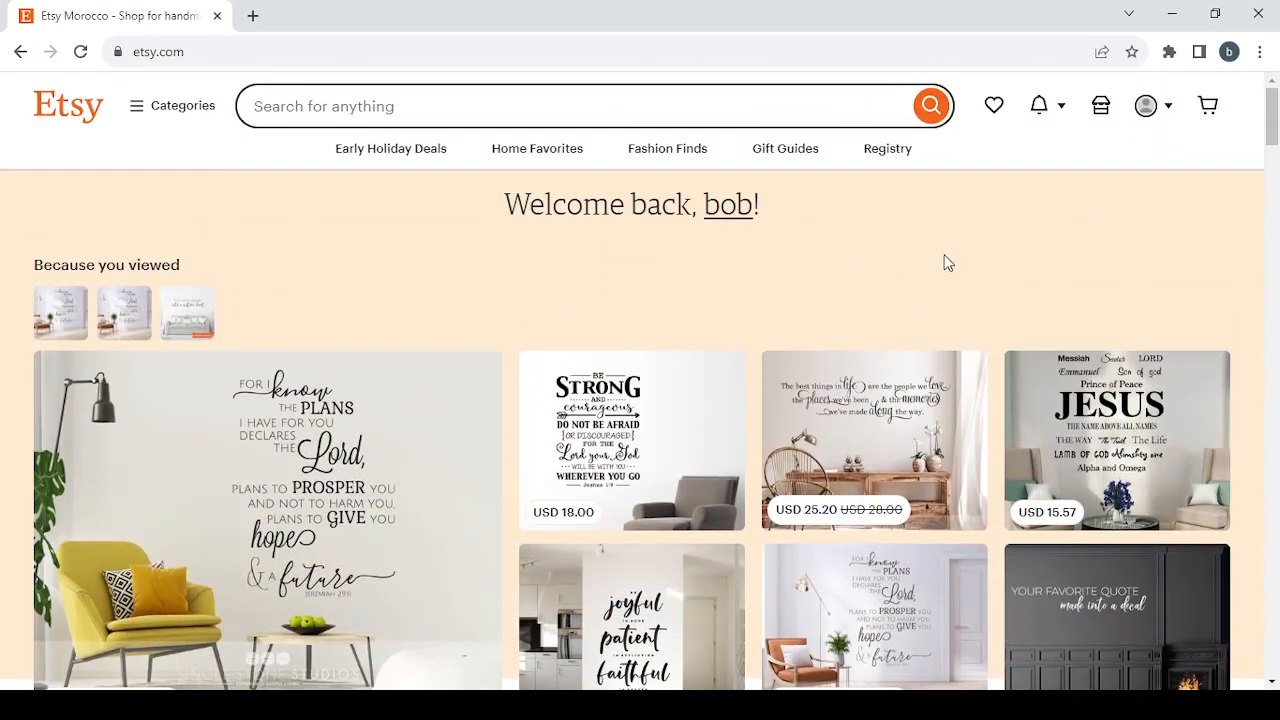
left_click(1102, 112)
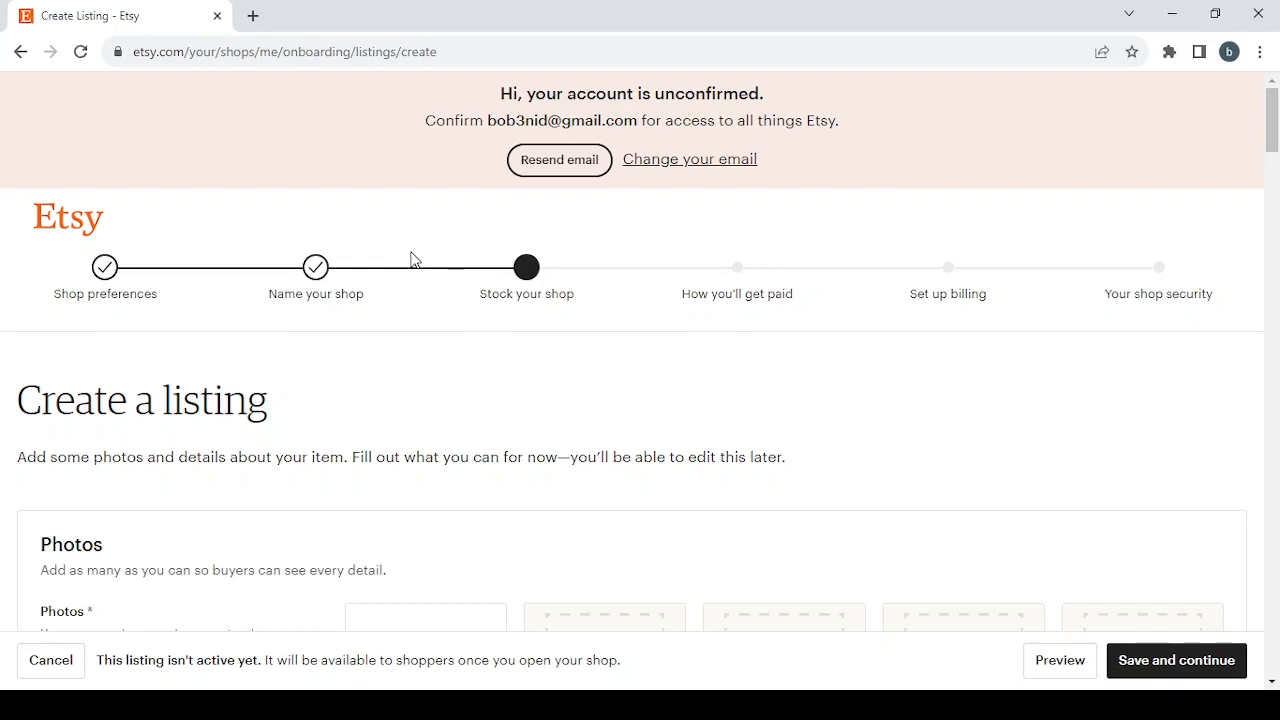
left_click(107, 272)
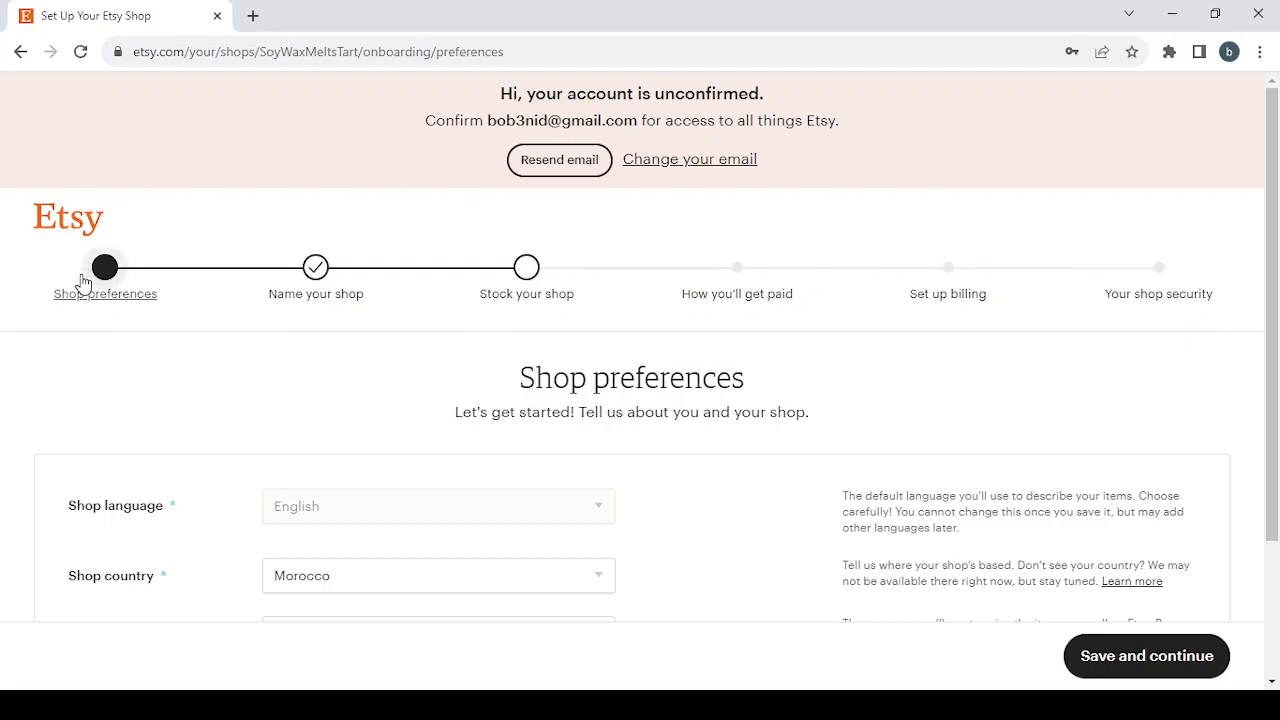
Set the shop currency to United States Dollar and save the shop preferences.
scroll(370, 412, "down", 1)
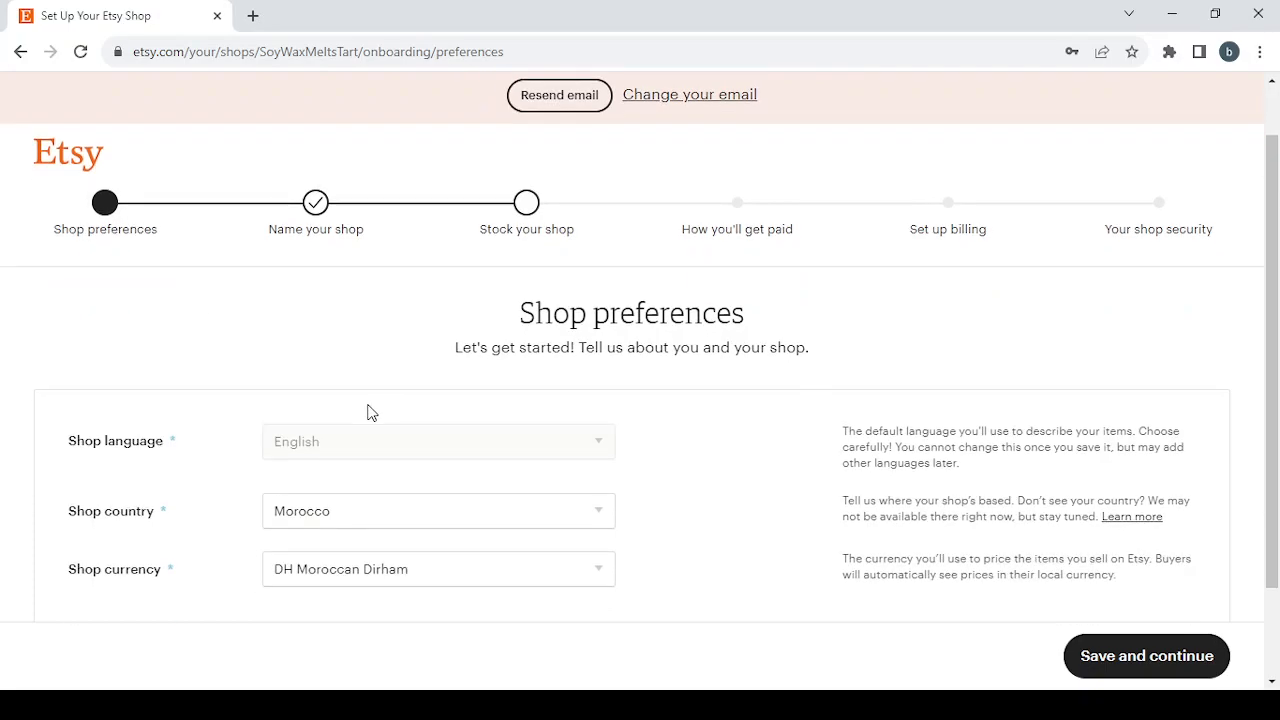
scroll(370, 412, "down", 1)
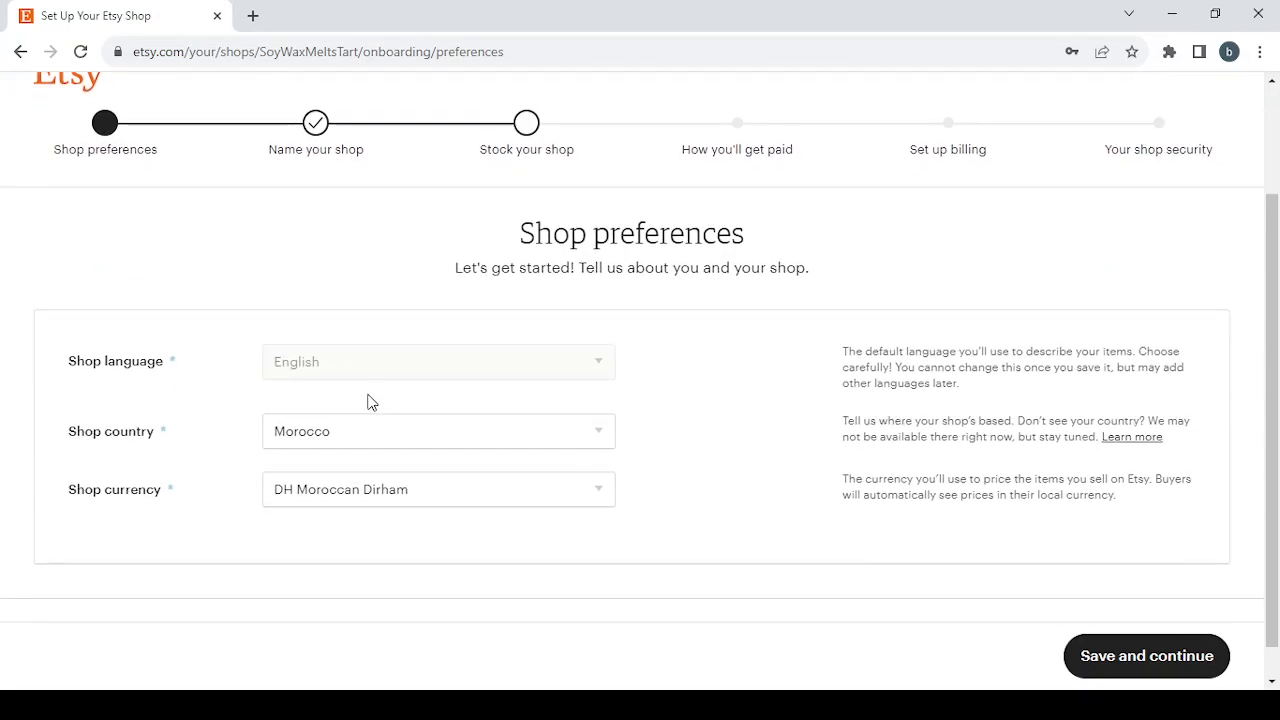
left_click(438, 505)
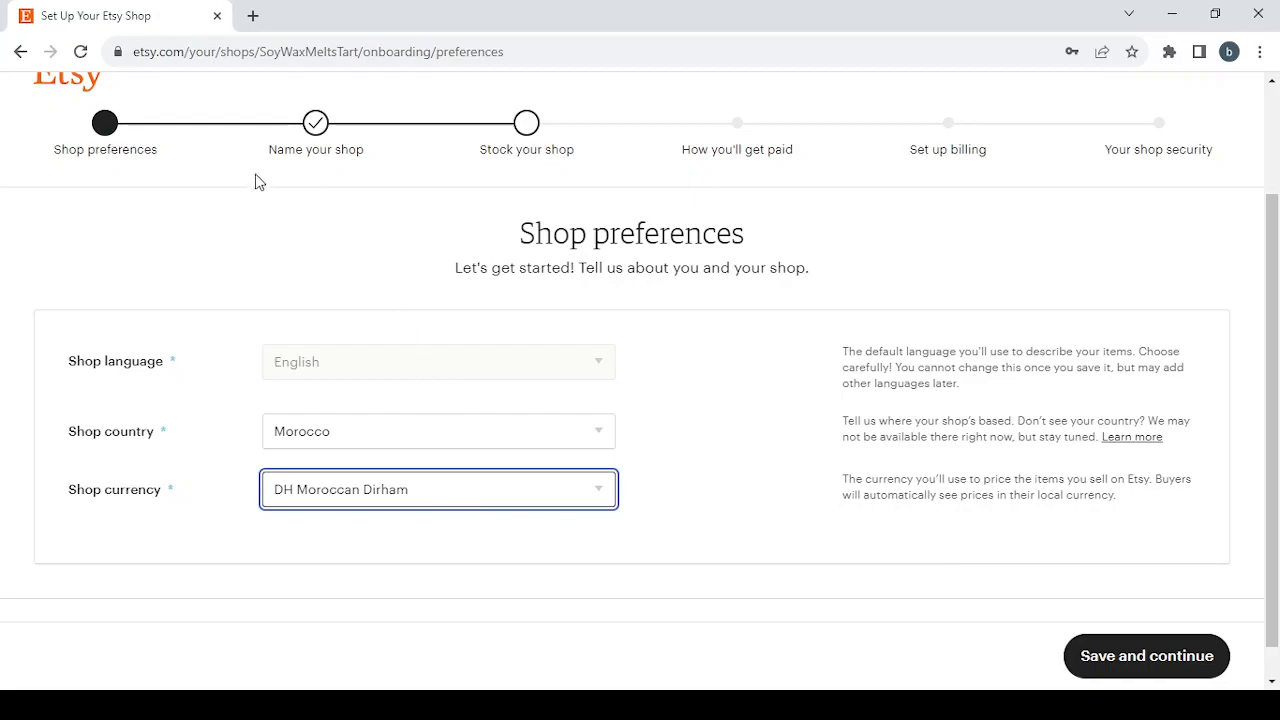
left_click(419, 157)
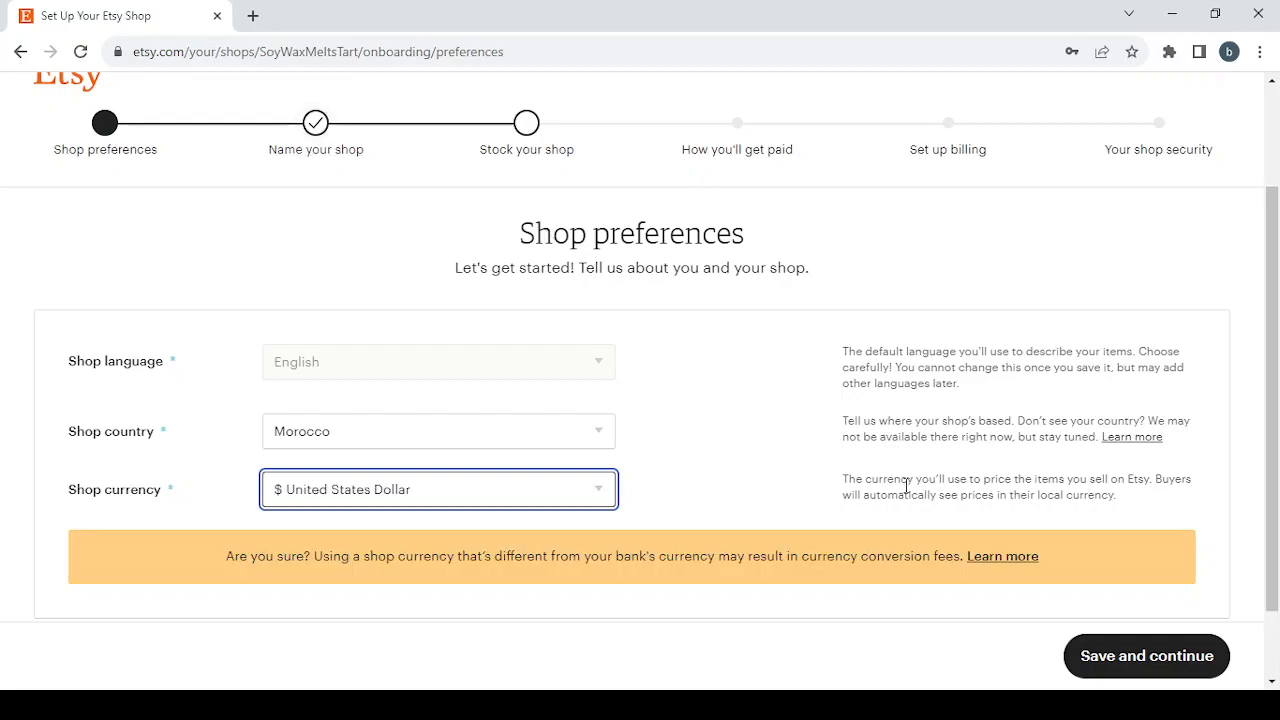
left_click(1145, 653)
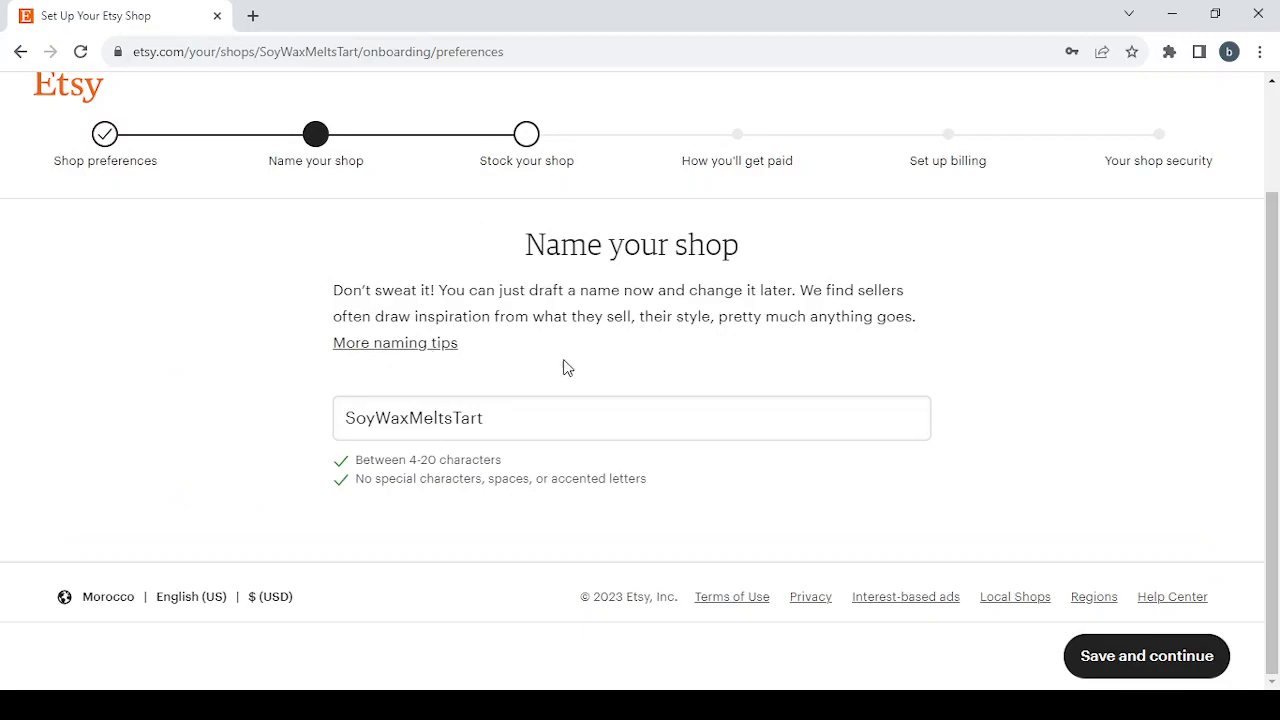
Replace the shop name with Antique Book Restoration Services, trimming it to AntiqueBookRestoration without spaces.
left_click(507, 419)
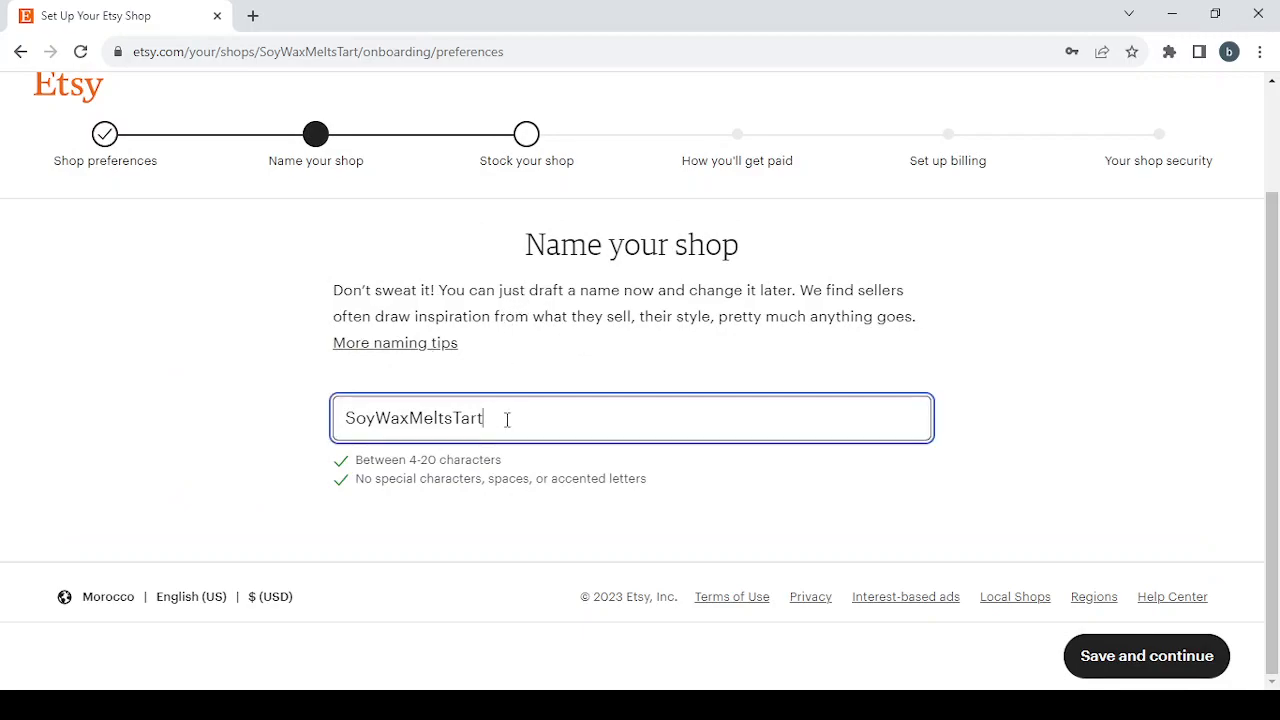
key("ctrl+a")
type("Antique Book Restoration Services")
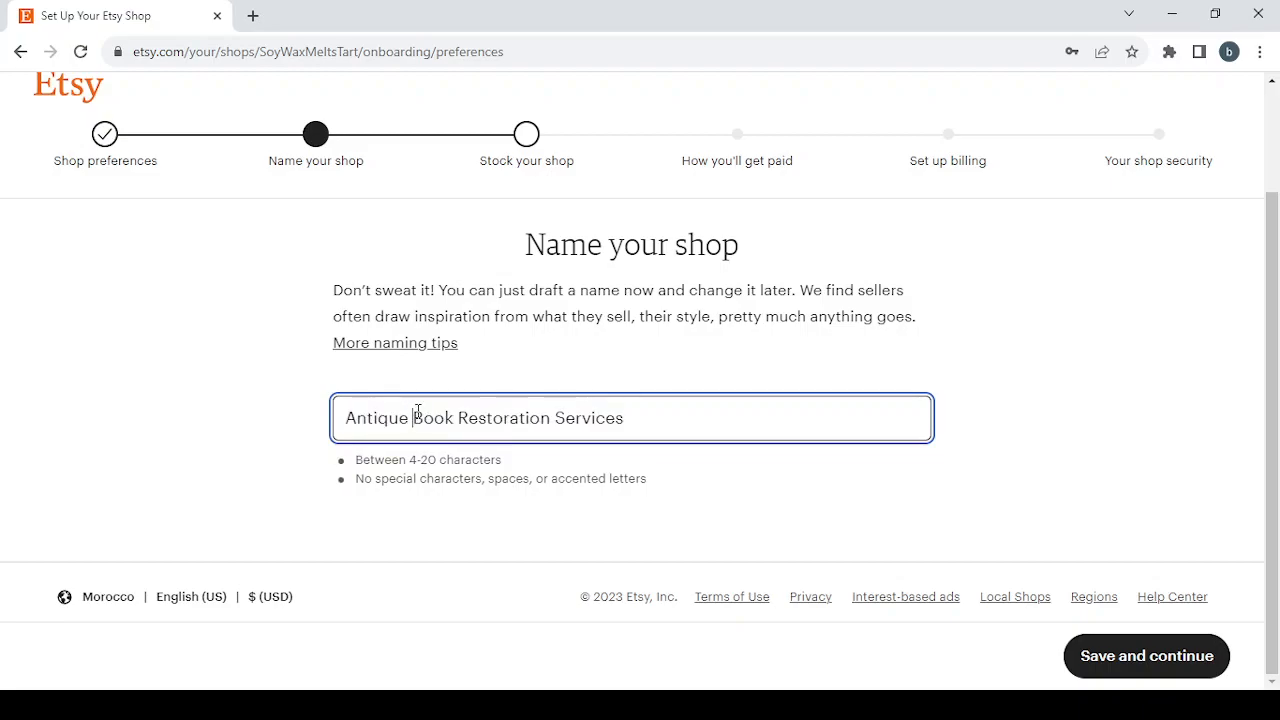
key("BackSpace")
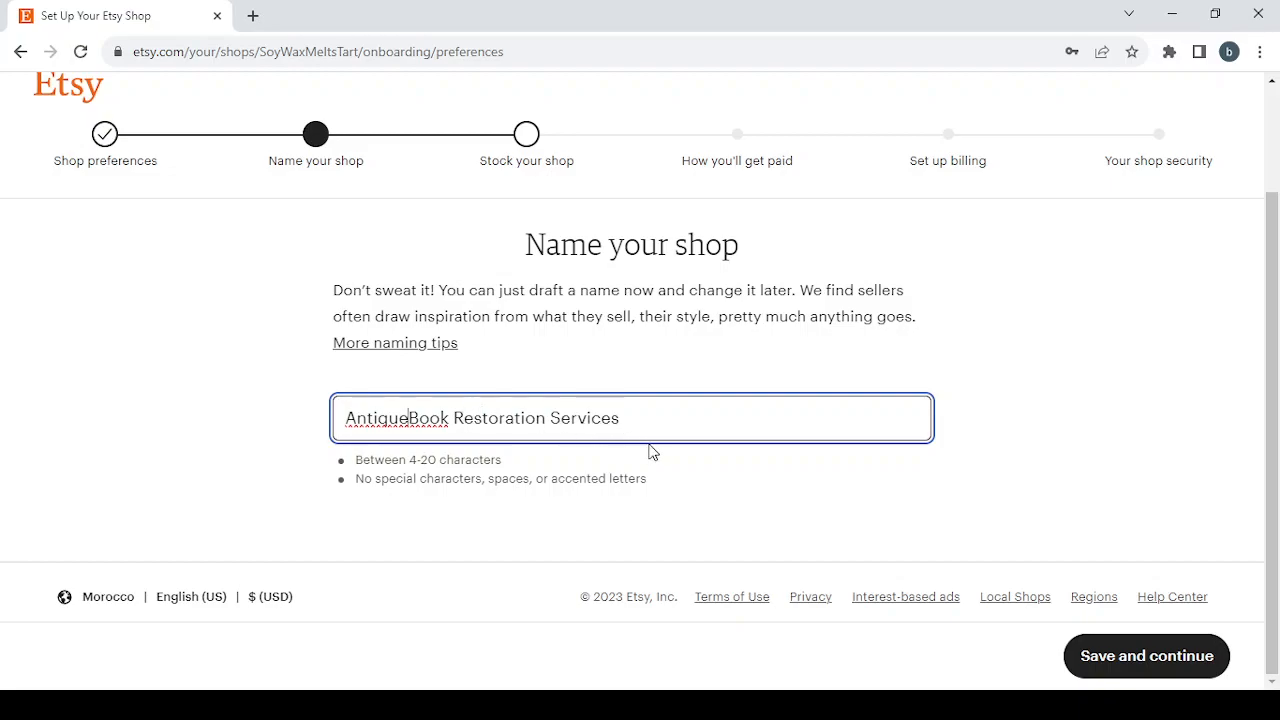
left_click_drag(626, 418, 552, 418)
key("BackSpace")
key("BackSpace")
key("BackSpace")
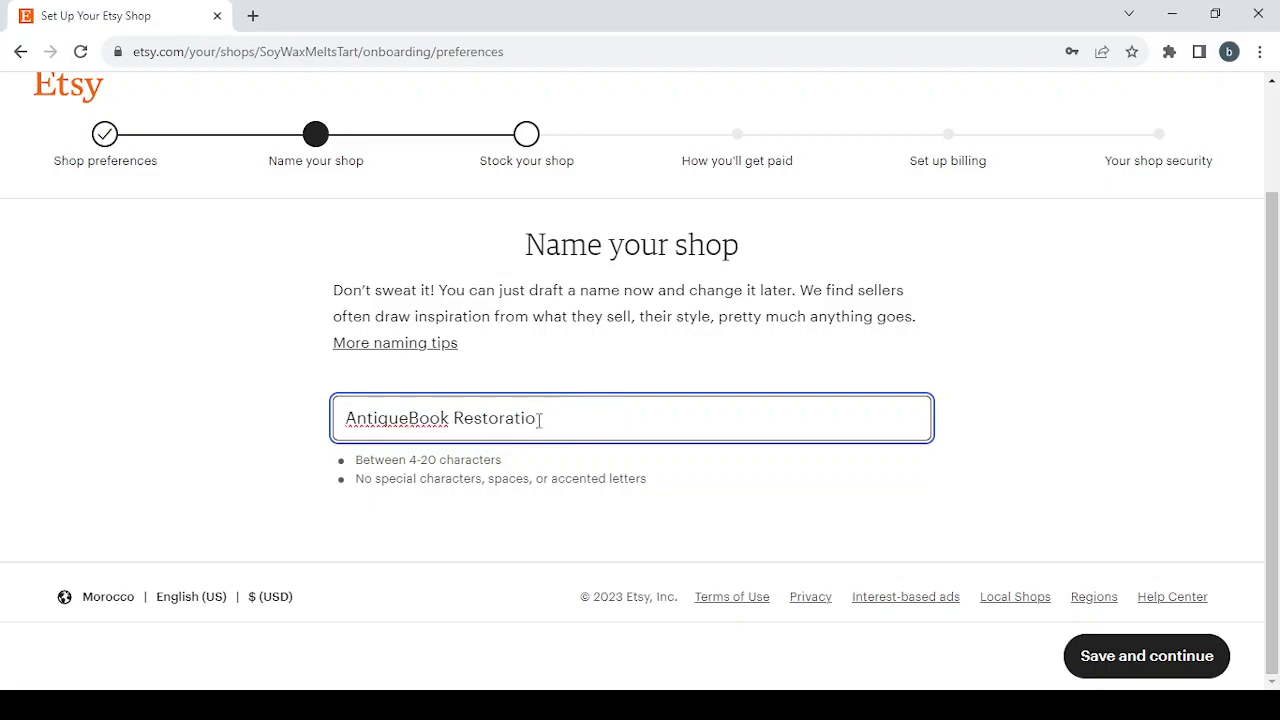
type("n")
key("BackSpace")
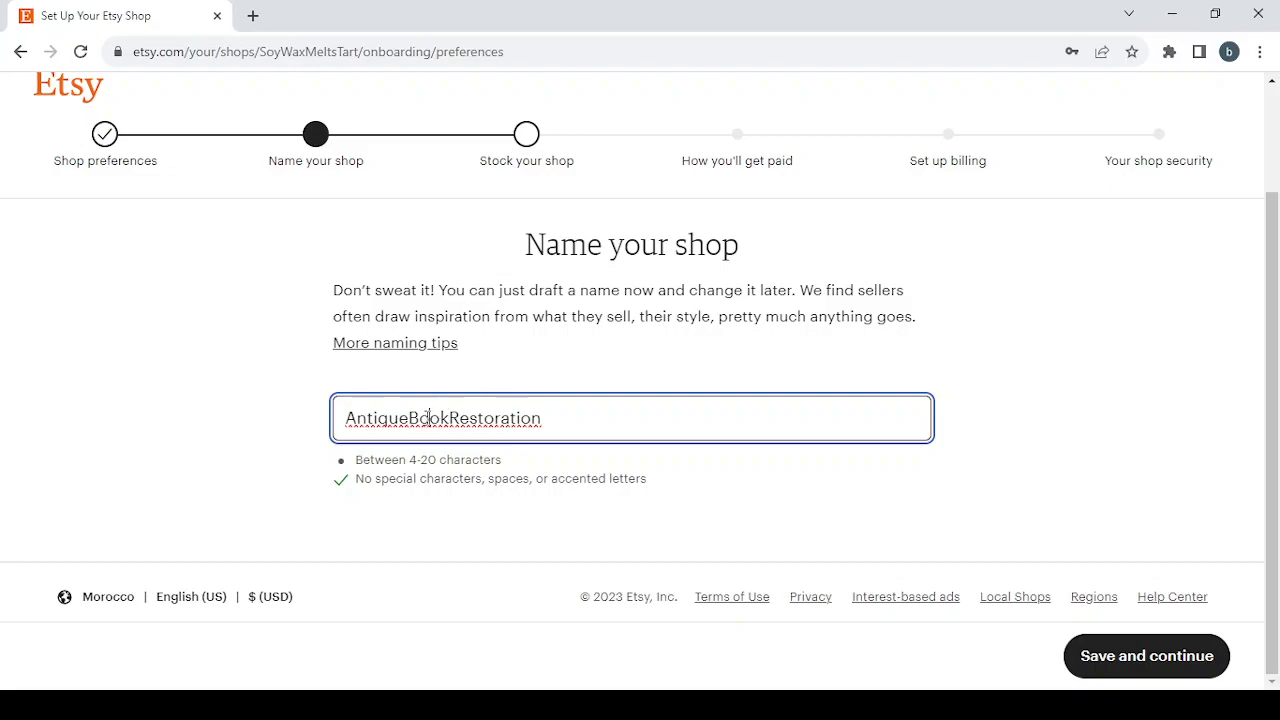
key("BackSpace")
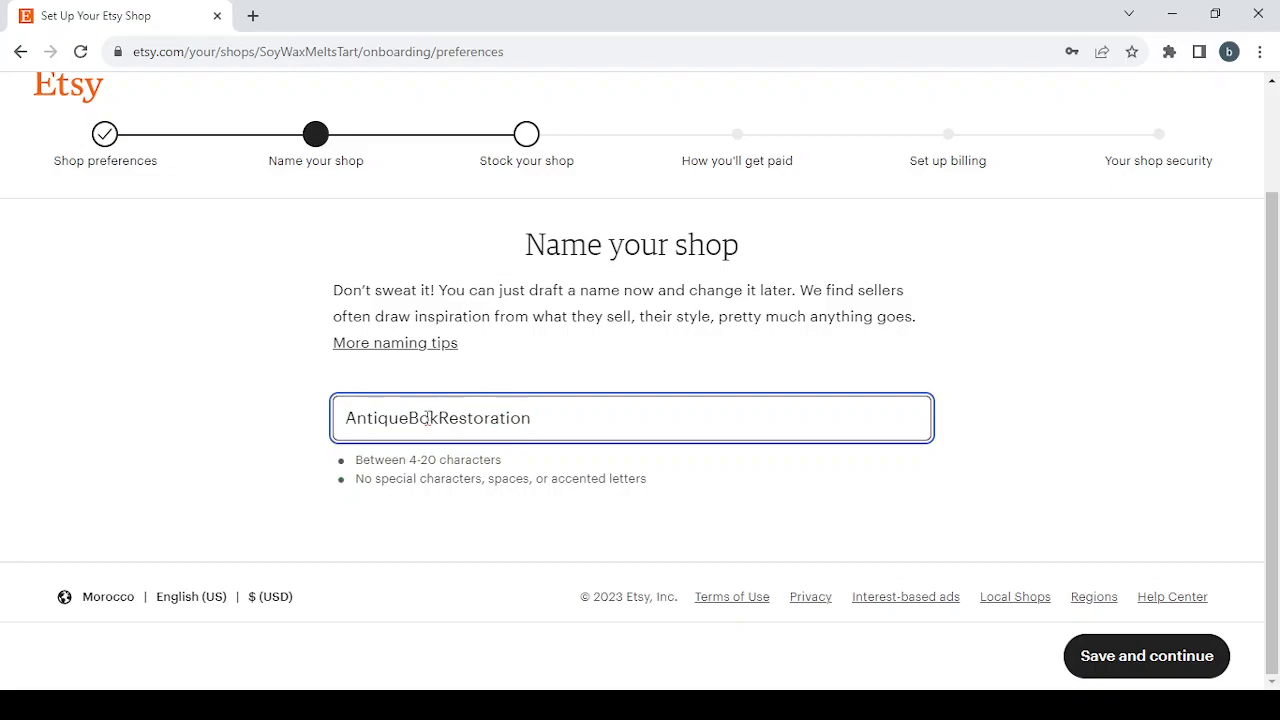
type("o")
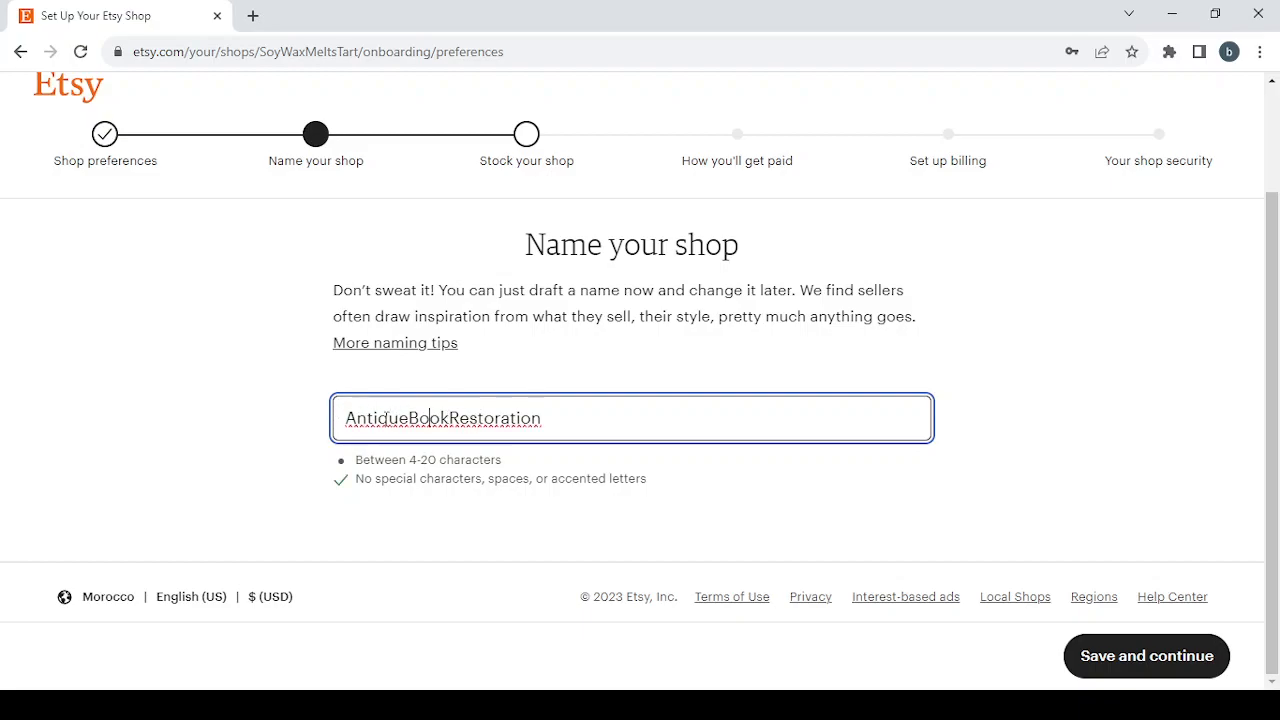
Shorten the shop name to AntquBookRestoration and save it to continue to the next setup step.
left_click_drag(408, 417, 268, 418)
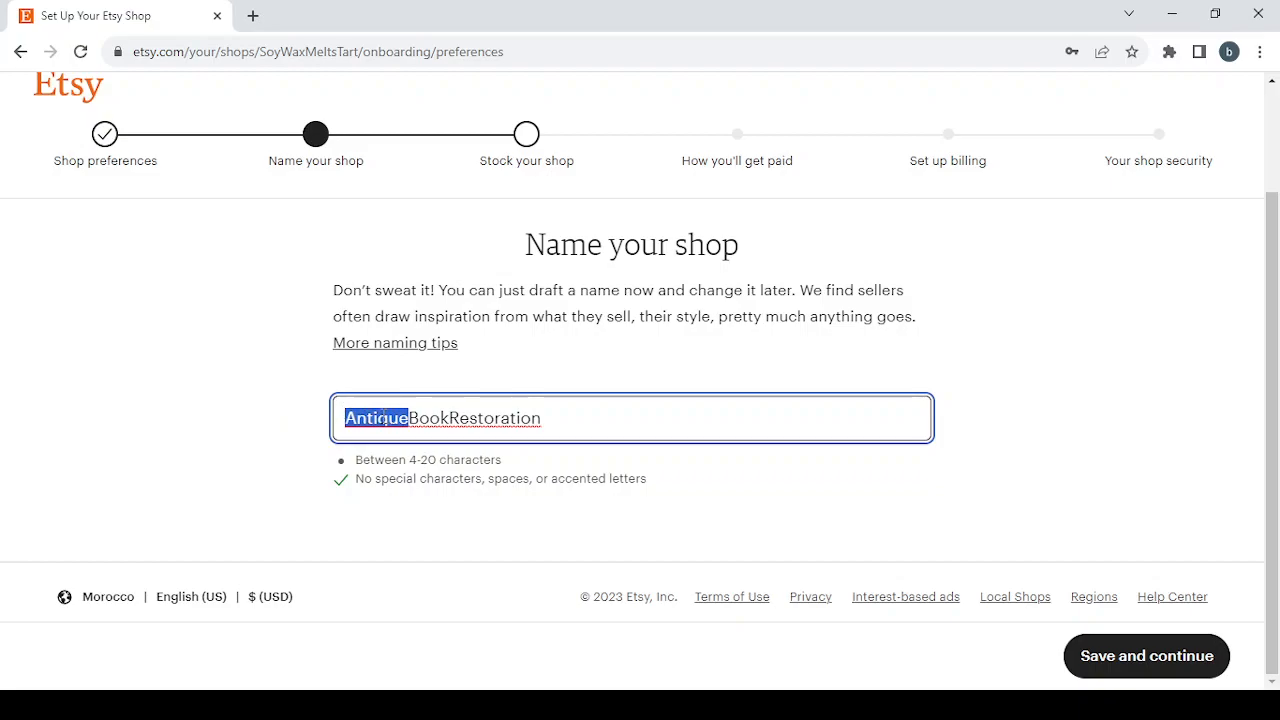
left_click(372, 418)
key("BackSpace")
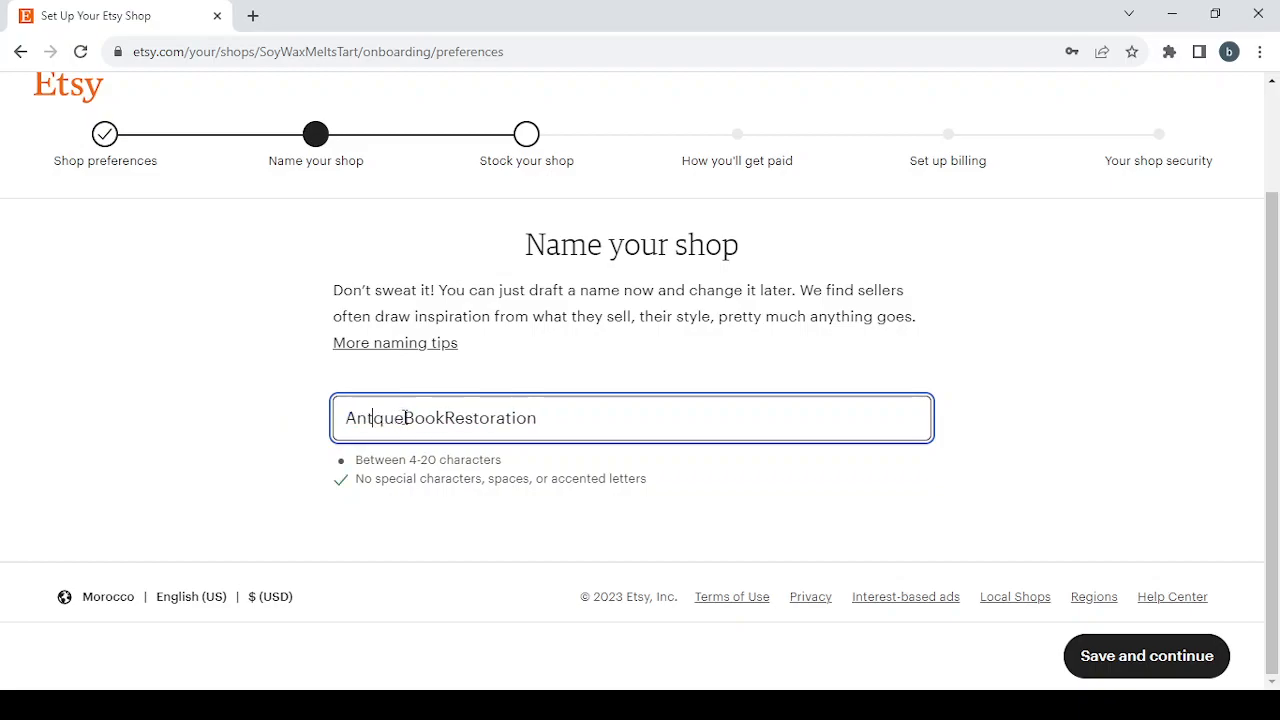
key("BackSpace")
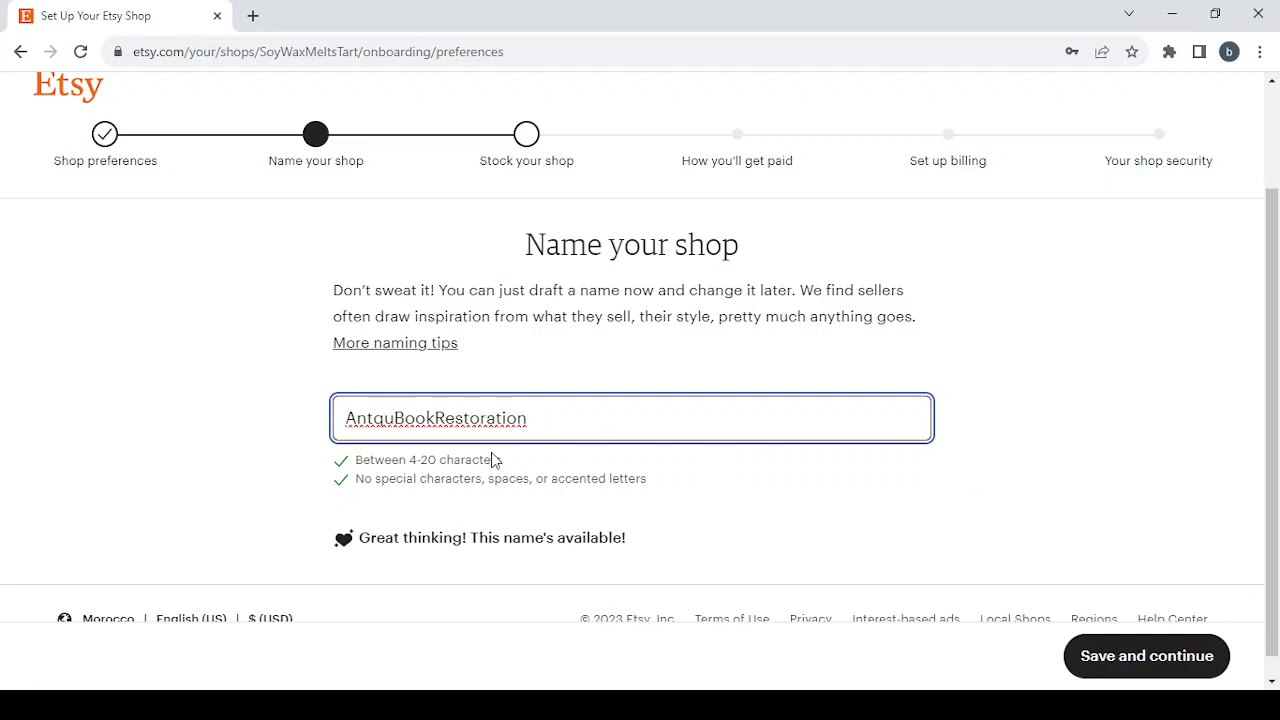
scroll(907, 500, "down", 1)
scroll(907, 500, "up", 1)
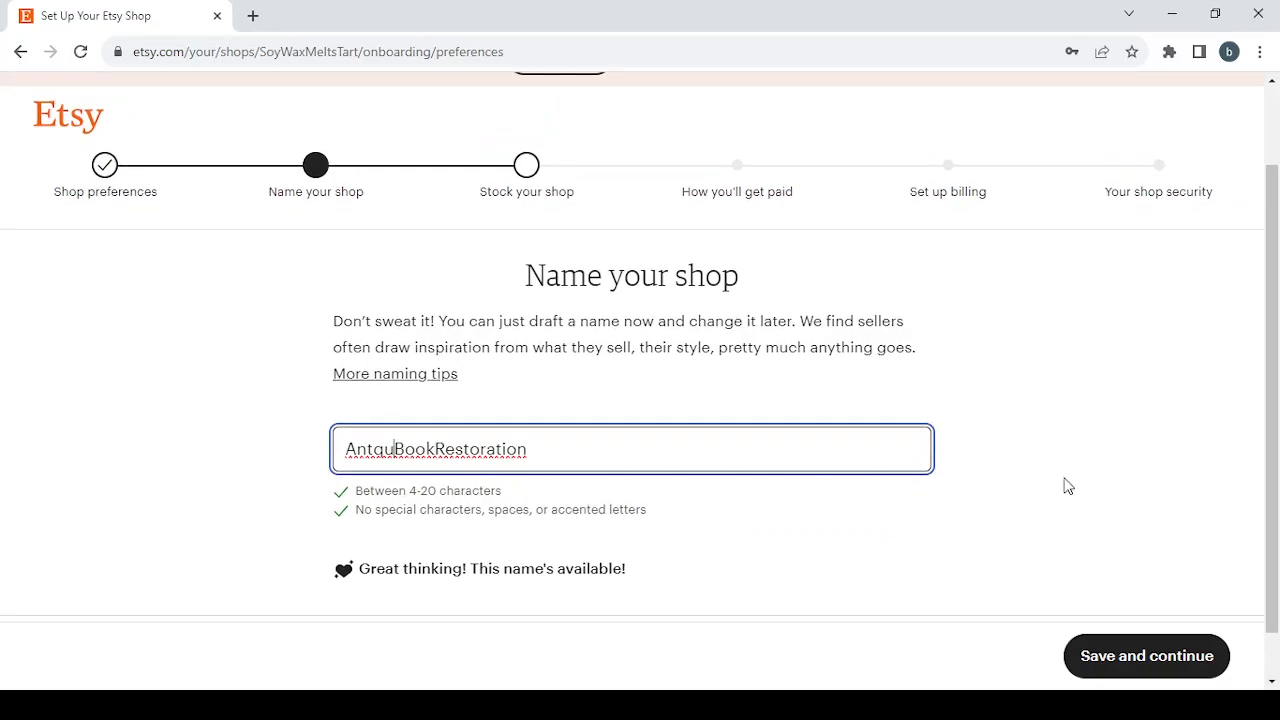
left_click(1176, 666)
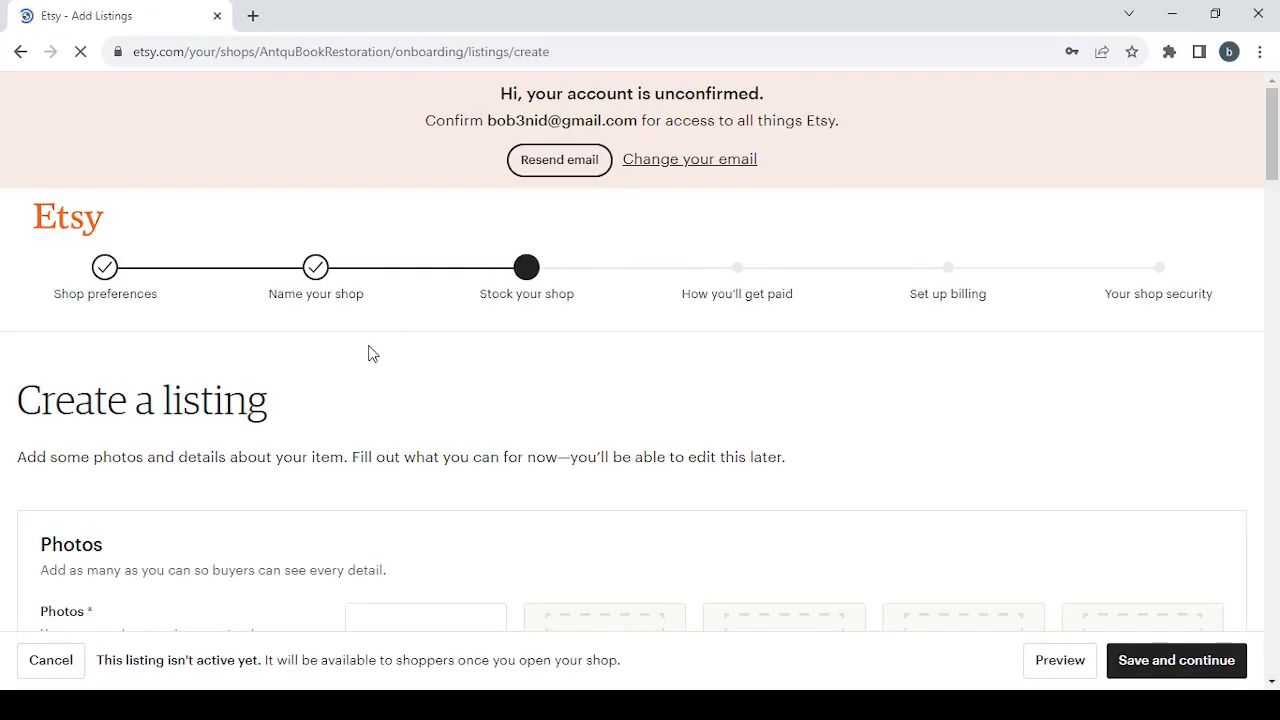
Try saving the empty listing, then review the required Photos, Inventory, Listing details and Shipping sections.
scroll(529, 400, "down", 2)
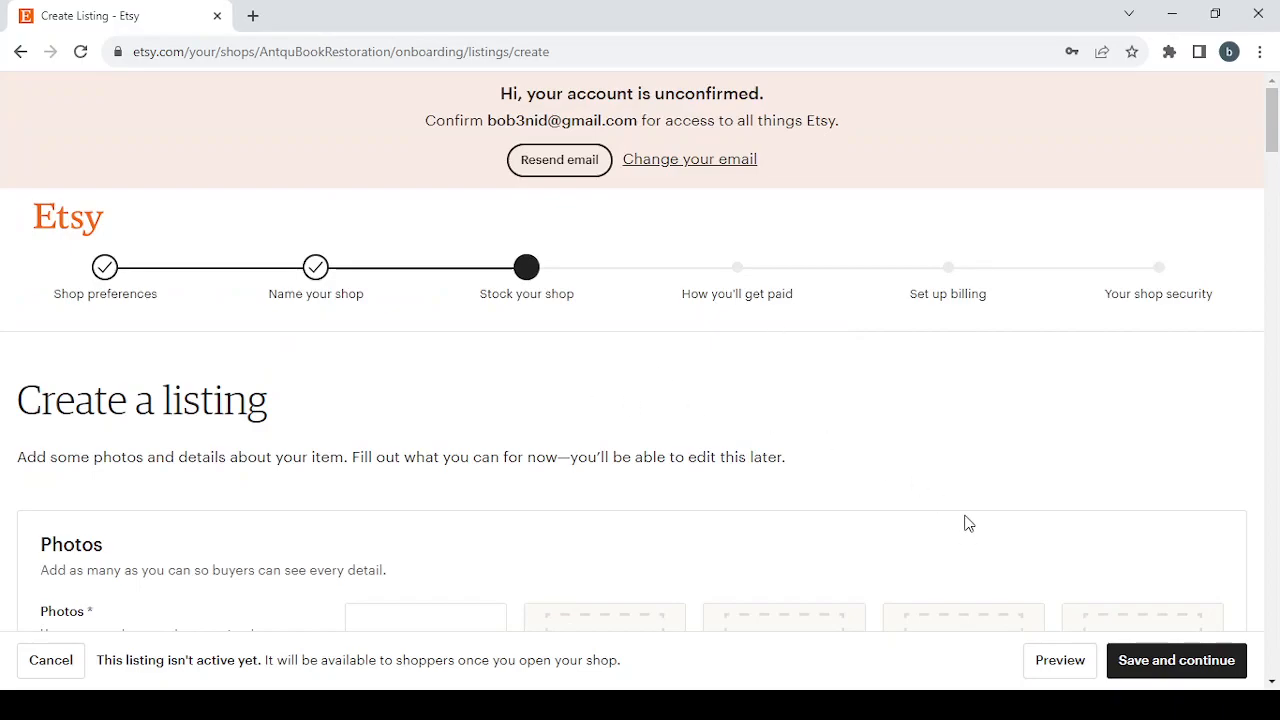
left_click(1163, 672)
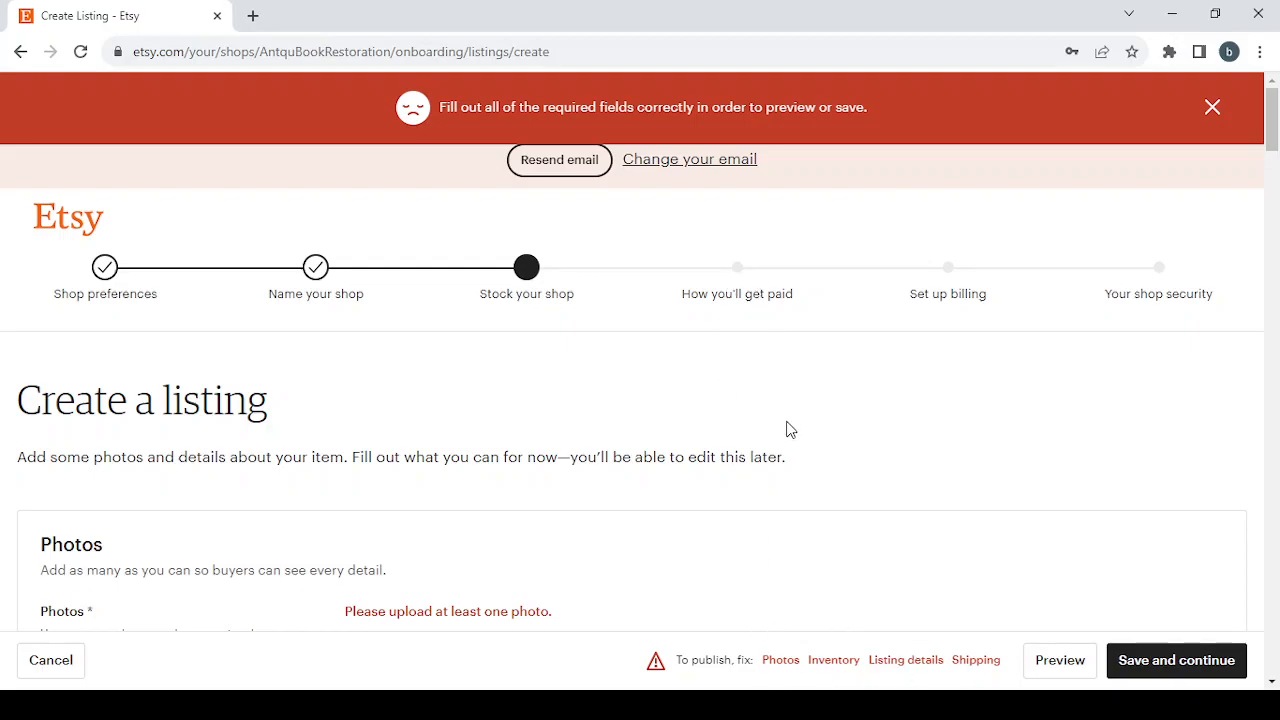
left_click(785, 663)
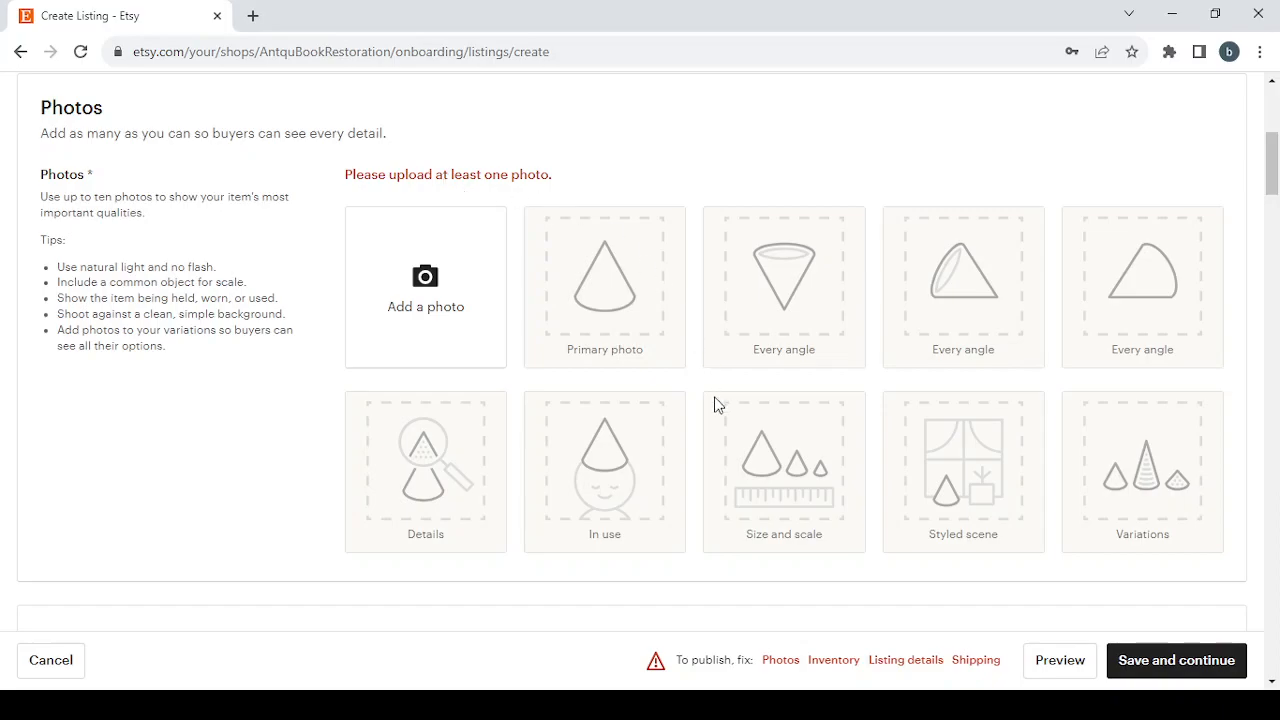
left_click(830, 663)
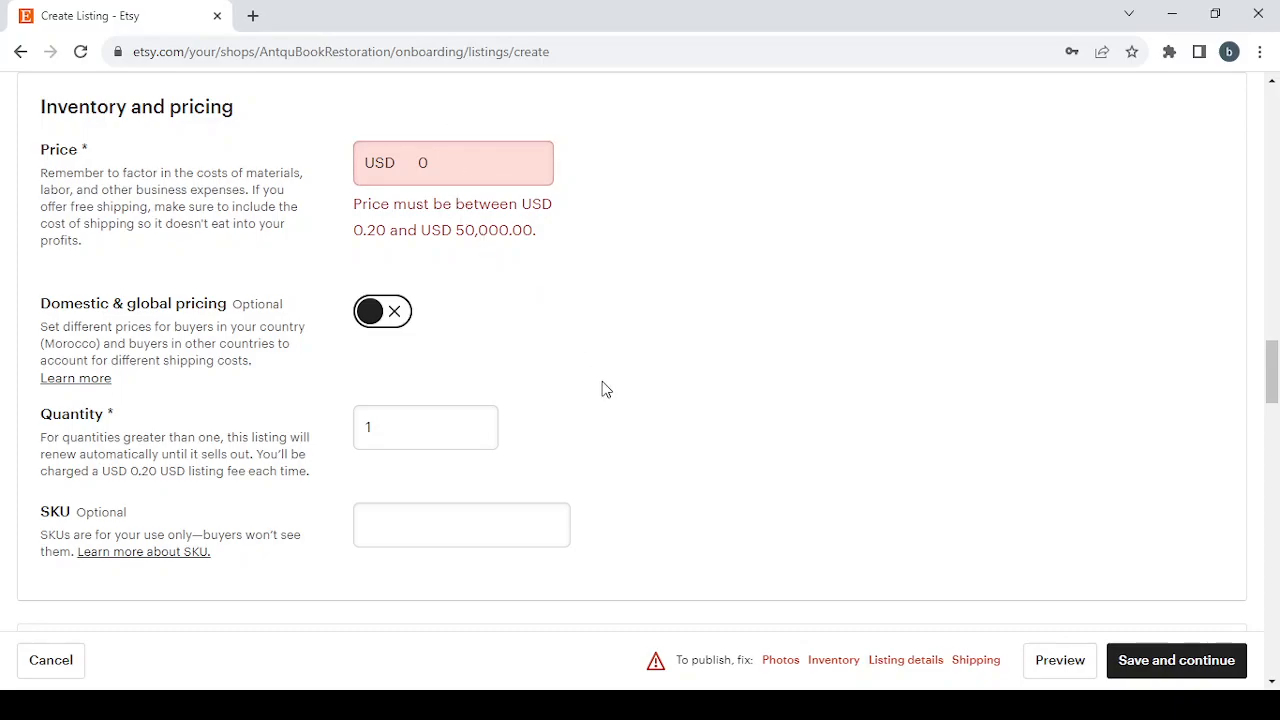
left_click(915, 662)
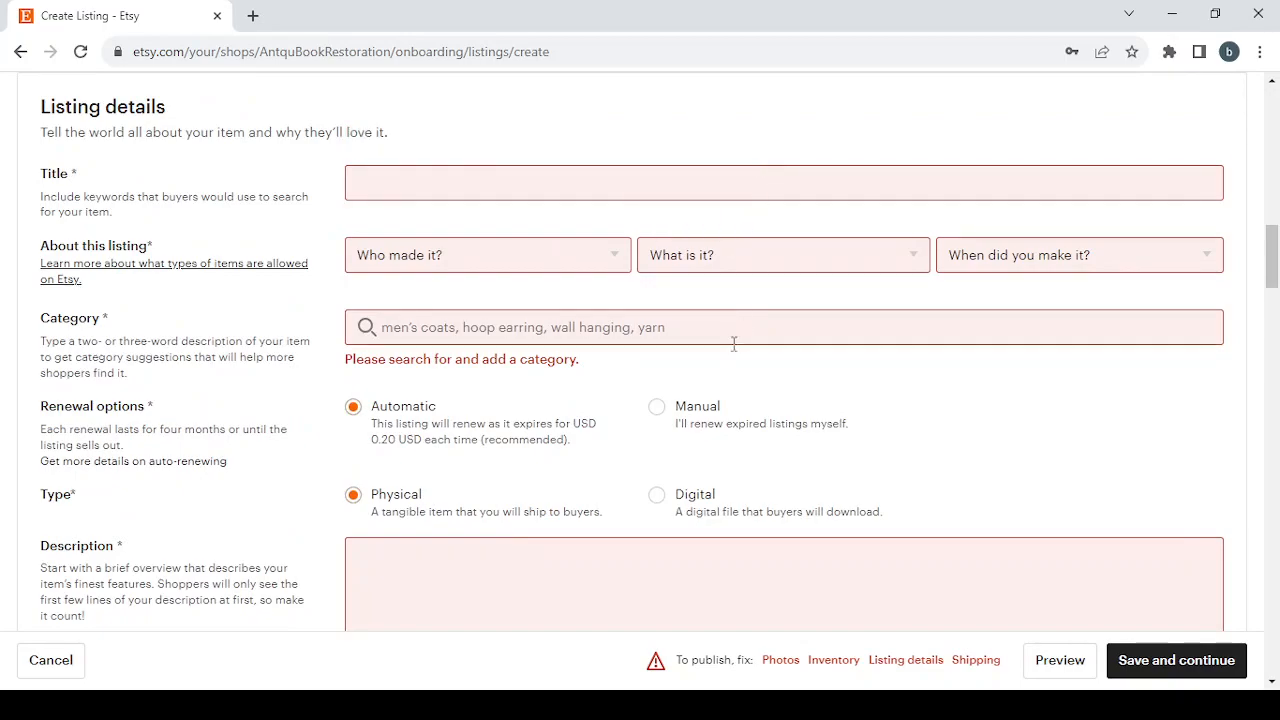
scroll(735, 343, "down", 2)
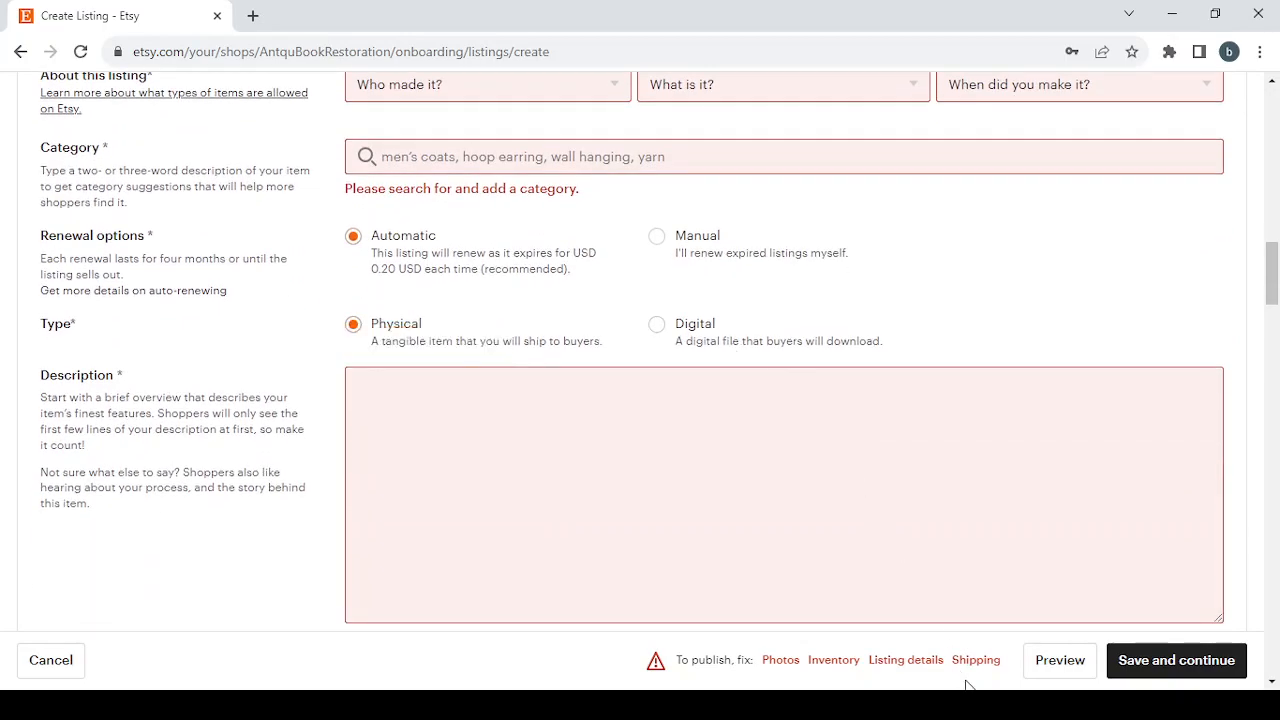
left_click(966, 664)
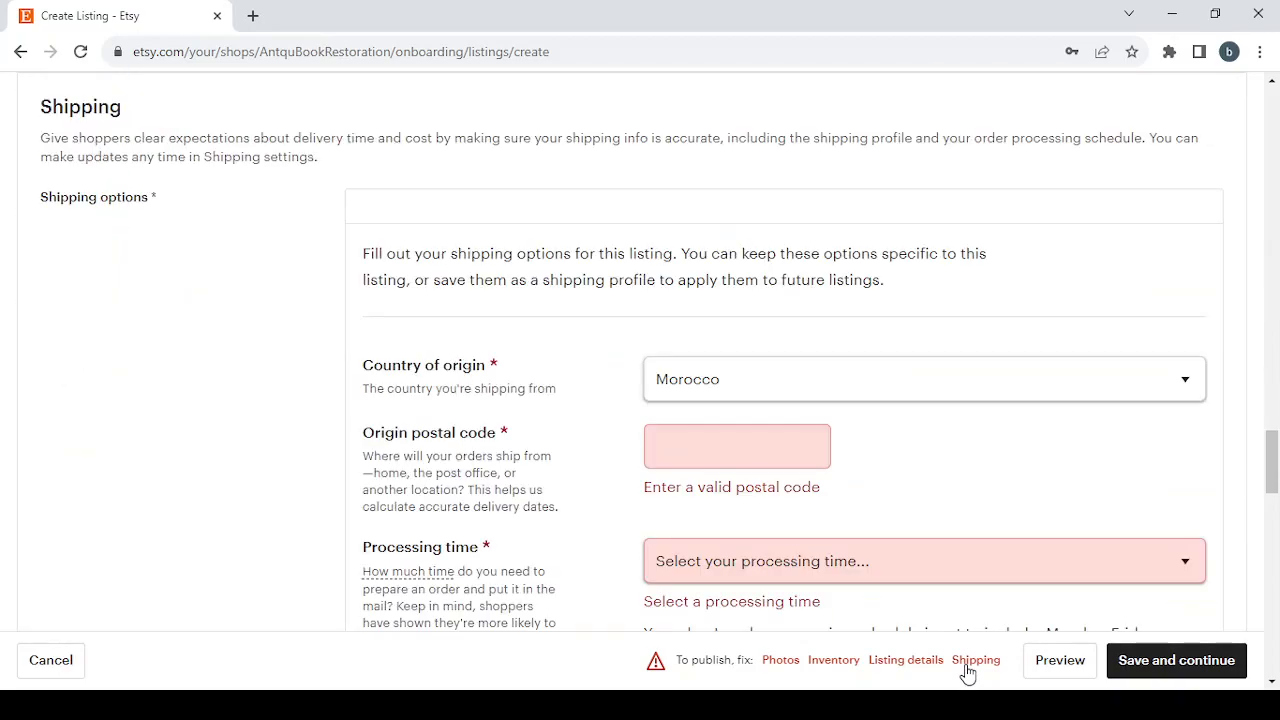
scroll(644, 358, "down", 3)
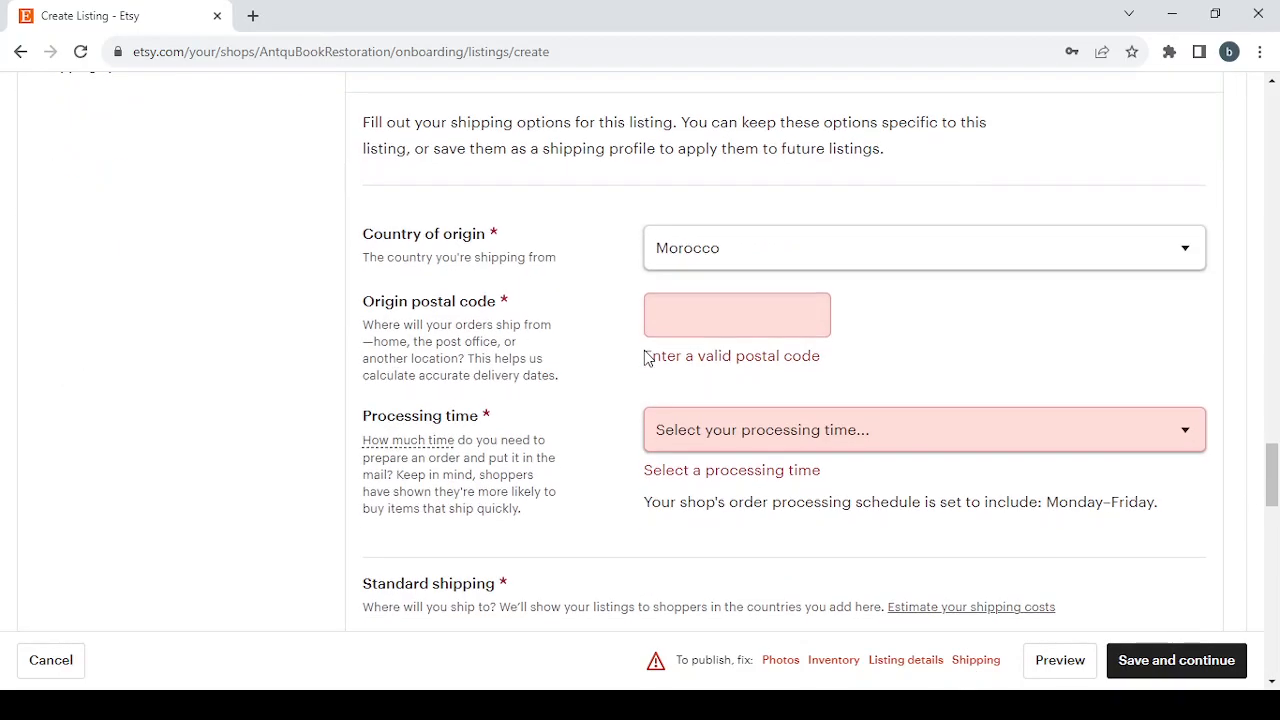
scroll(800, 363, "down", 5)
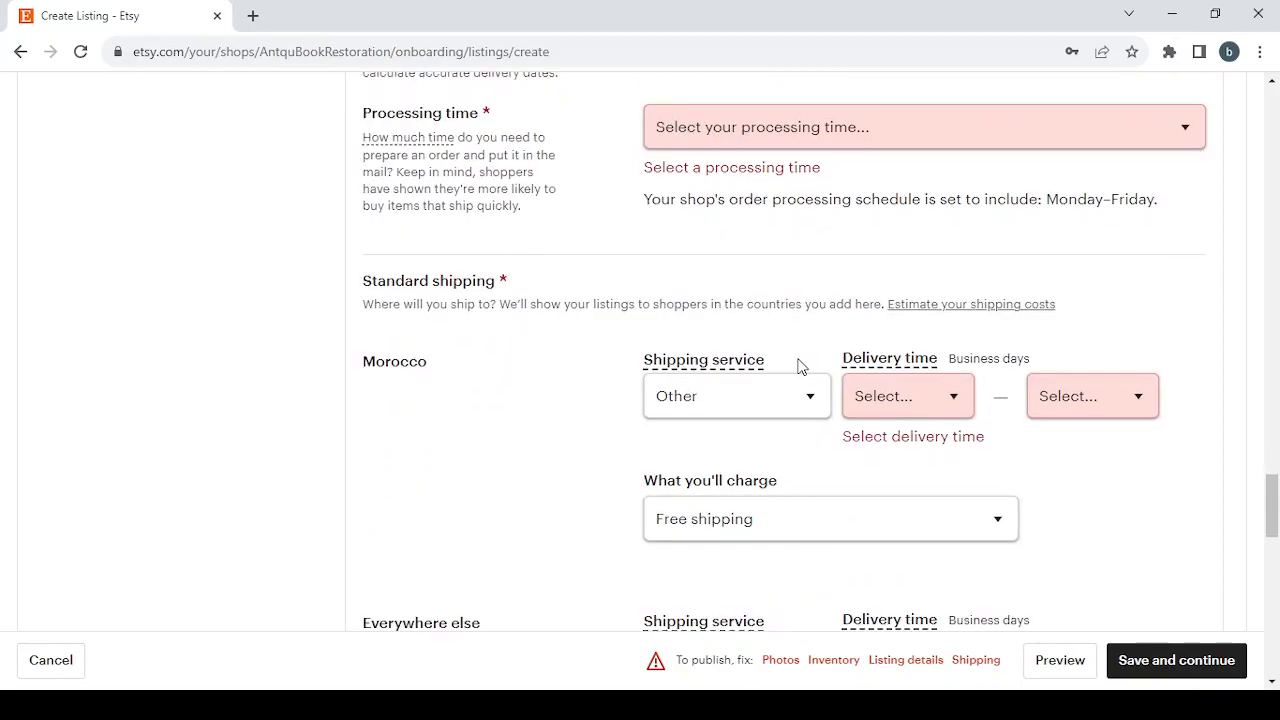
scroll(780, 400, "up", 4)
scroll(780, 400, "up", 5)
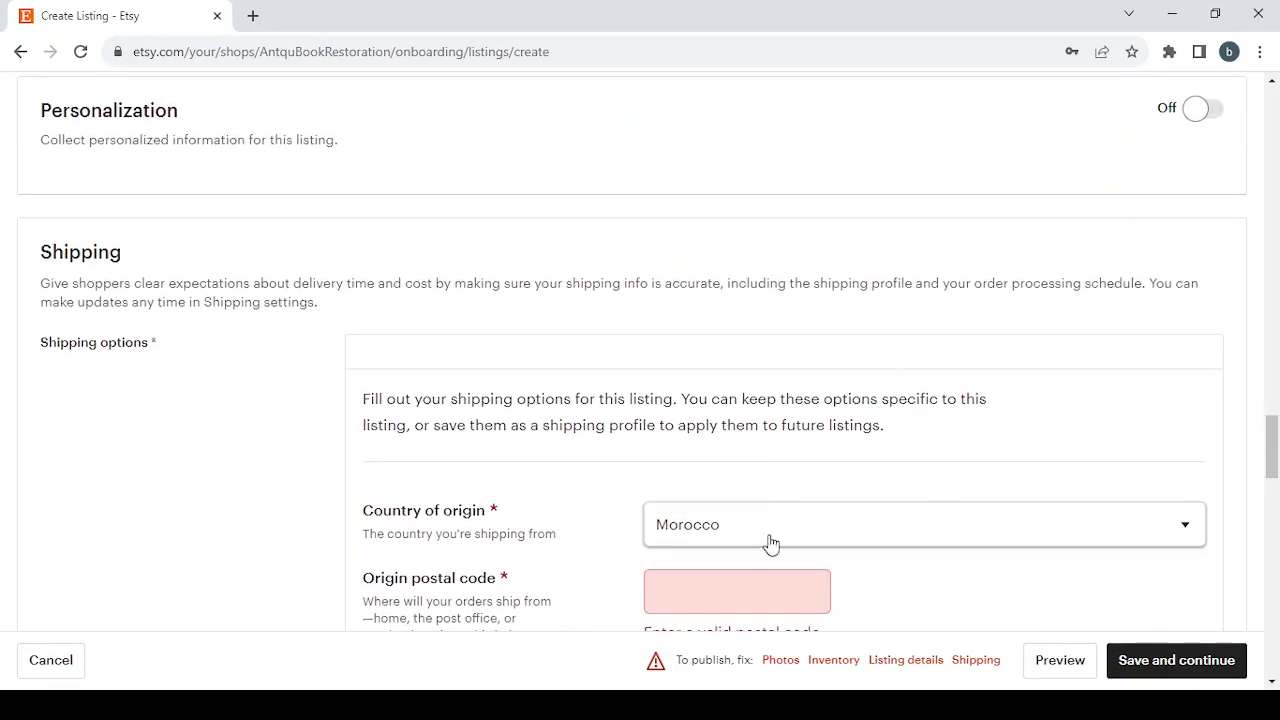
left_click(775, 662)
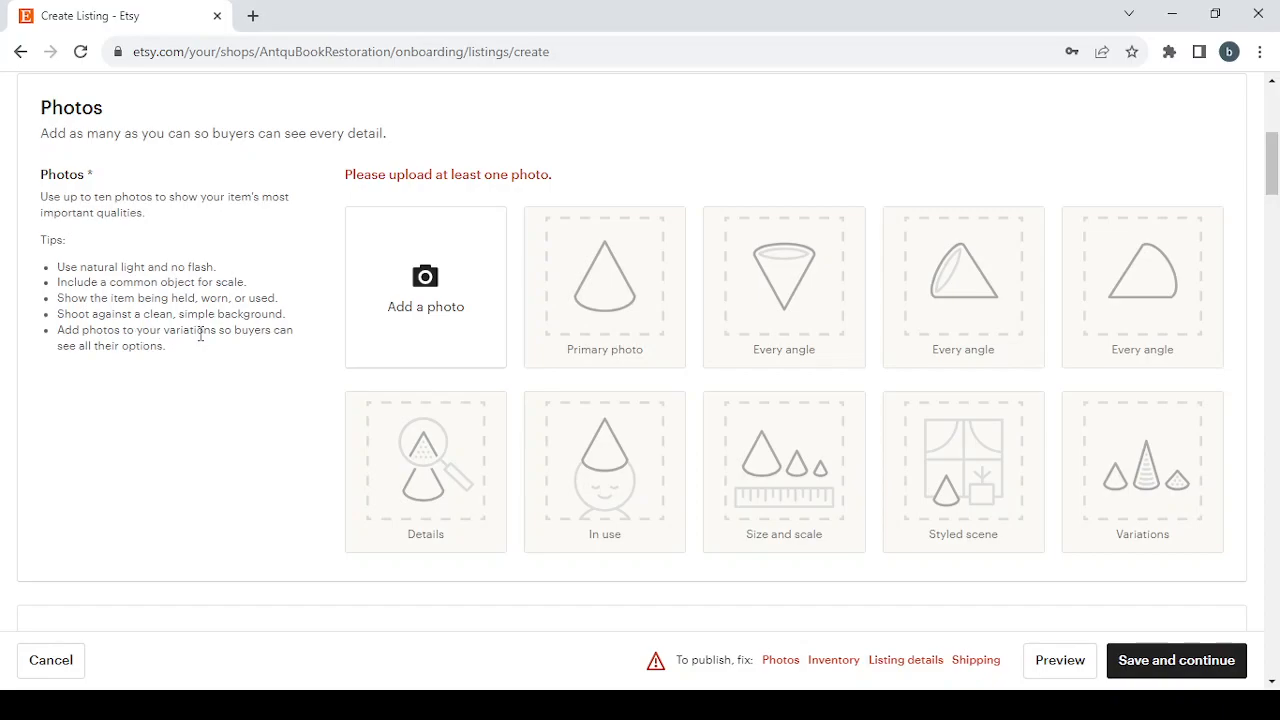
Paste Antique Book Restoration Services as the listing title.
scroll(367, 385, "down", 5)
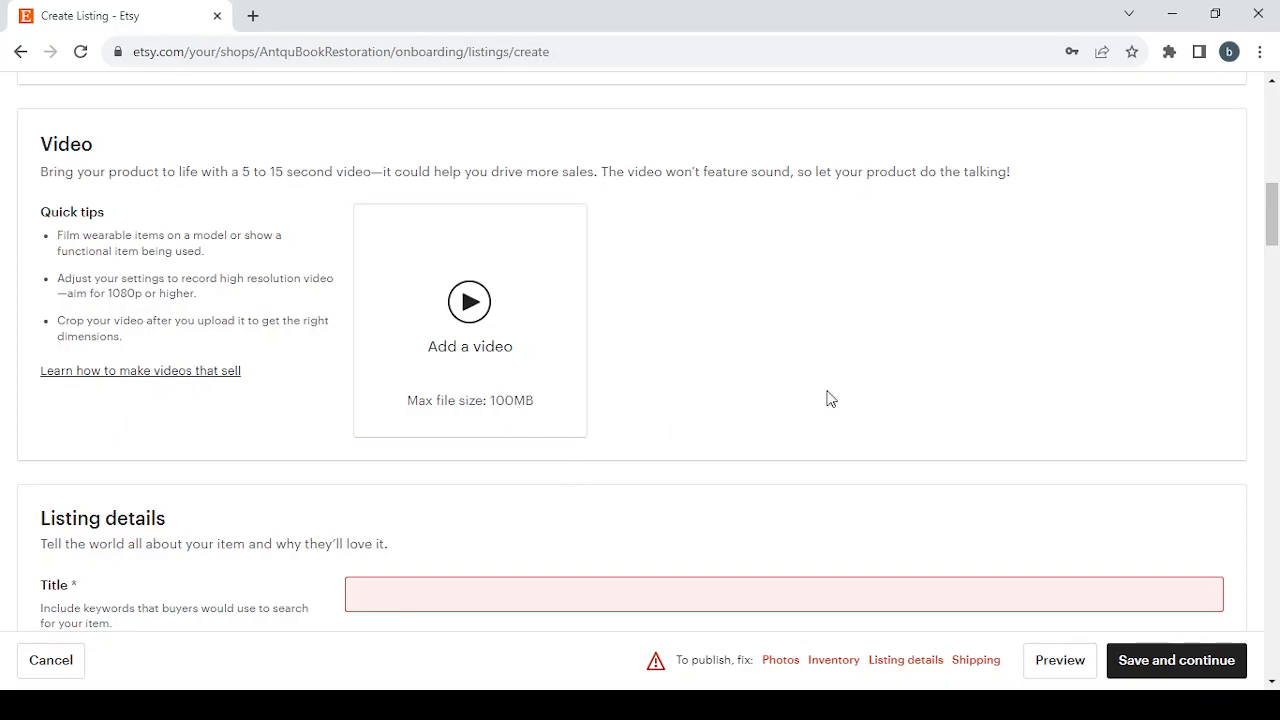
scroll(828, 398, "down", 4)
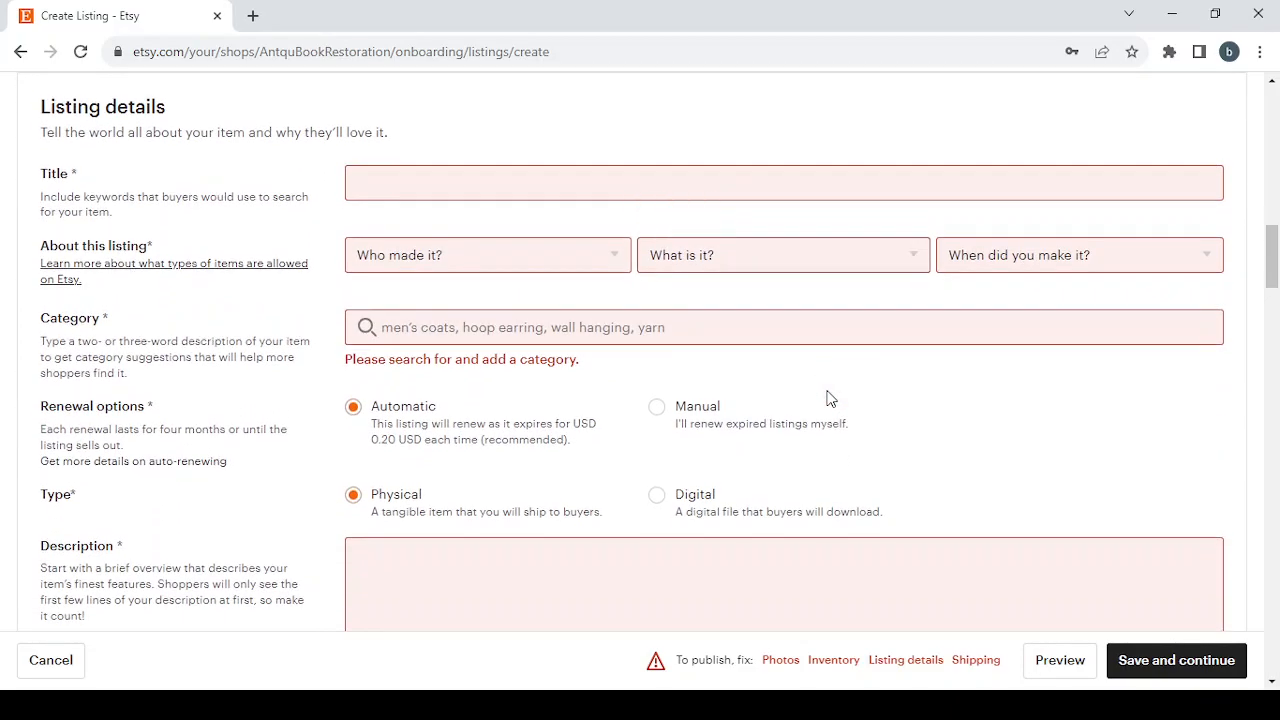
left_click(444, 194)
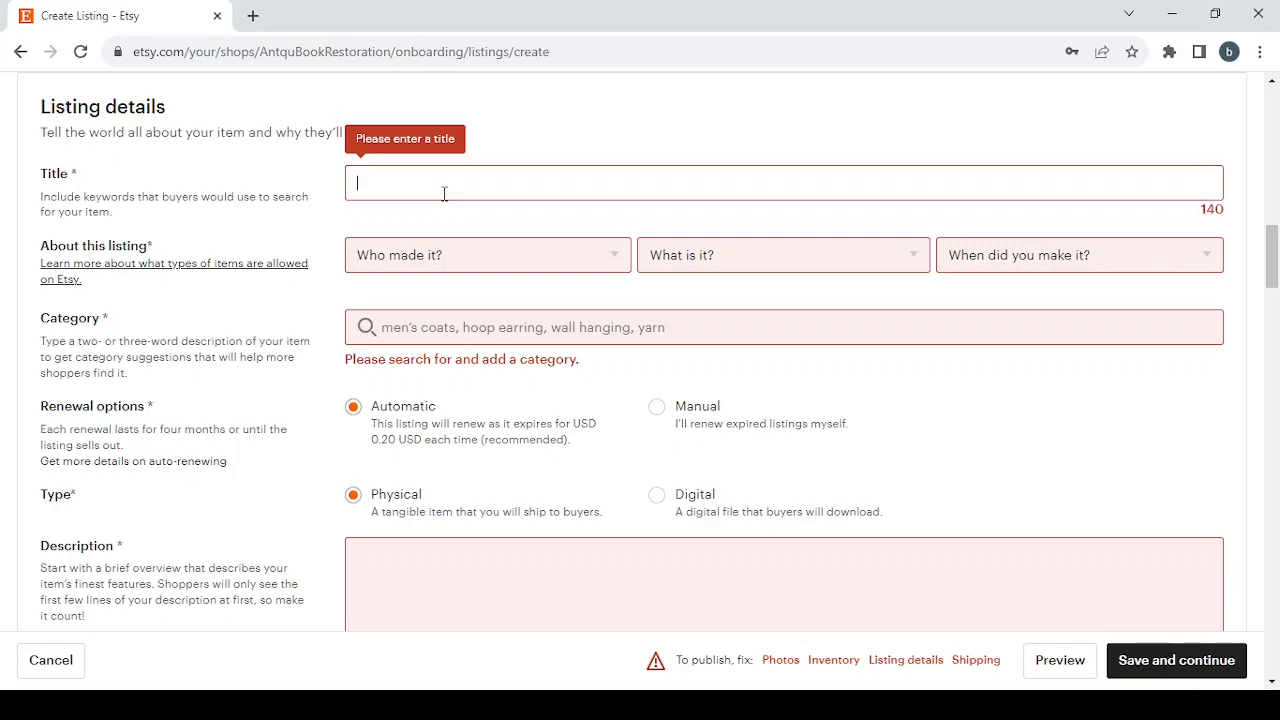
type("Antique Book Restoration Services")
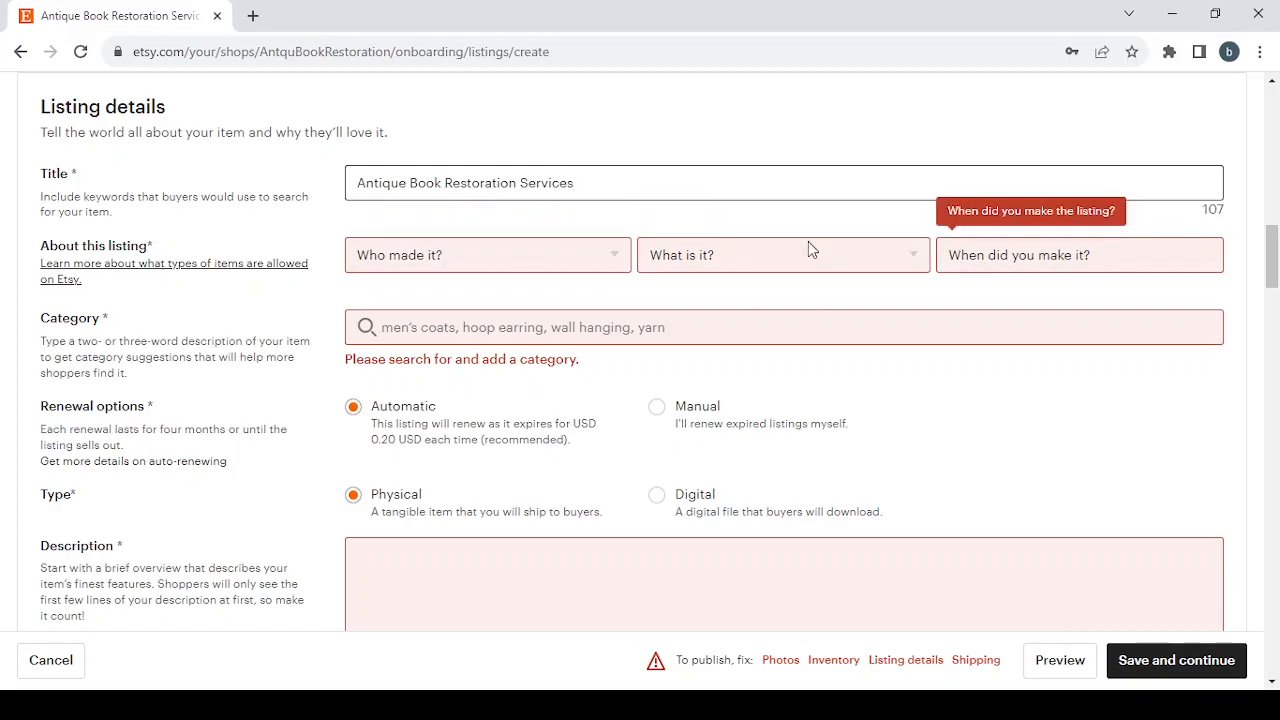
Describe the listing as made by I did, A finished product, made 2020 - 2023.
left_click(523, 241)
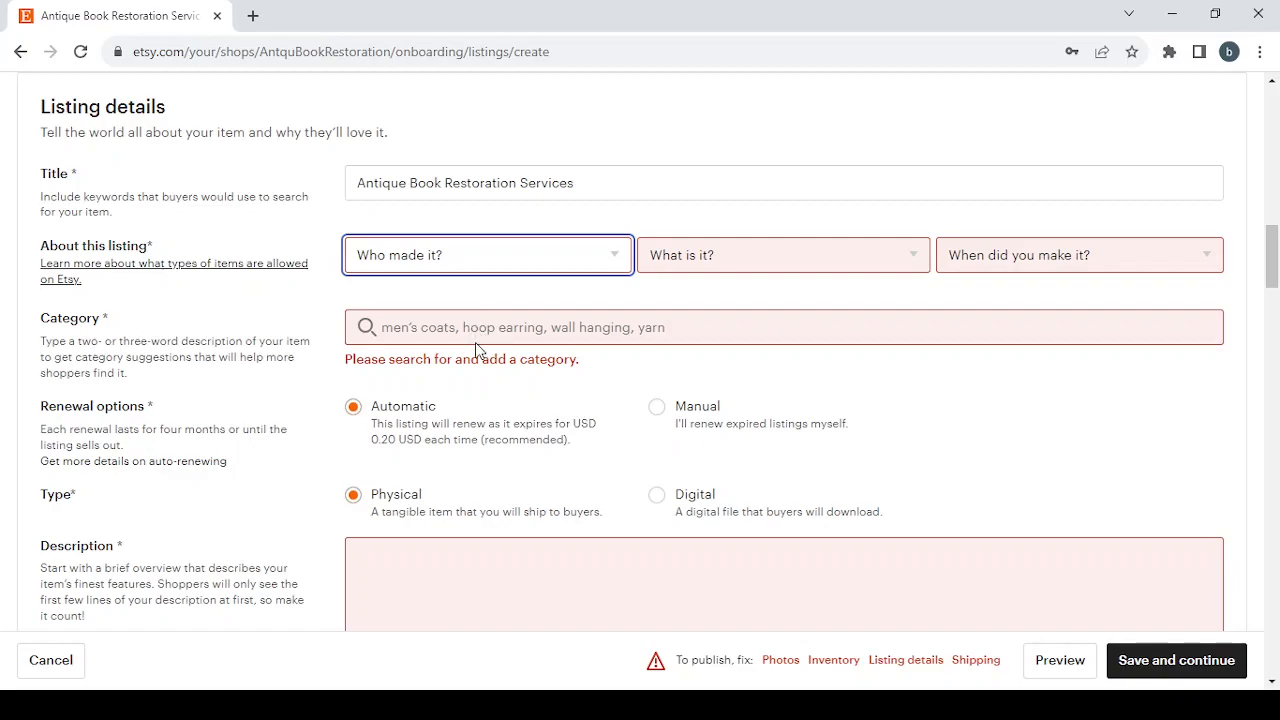
left_click(476, 311)
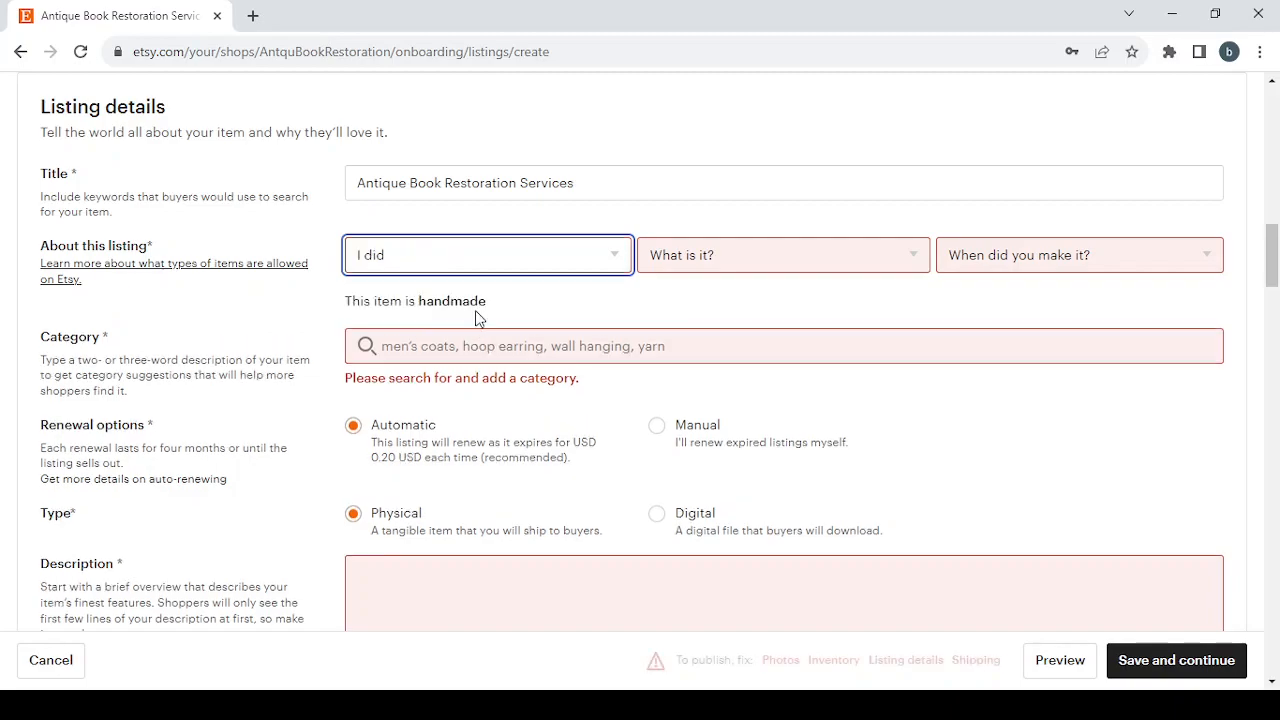
left_click(838, 262)
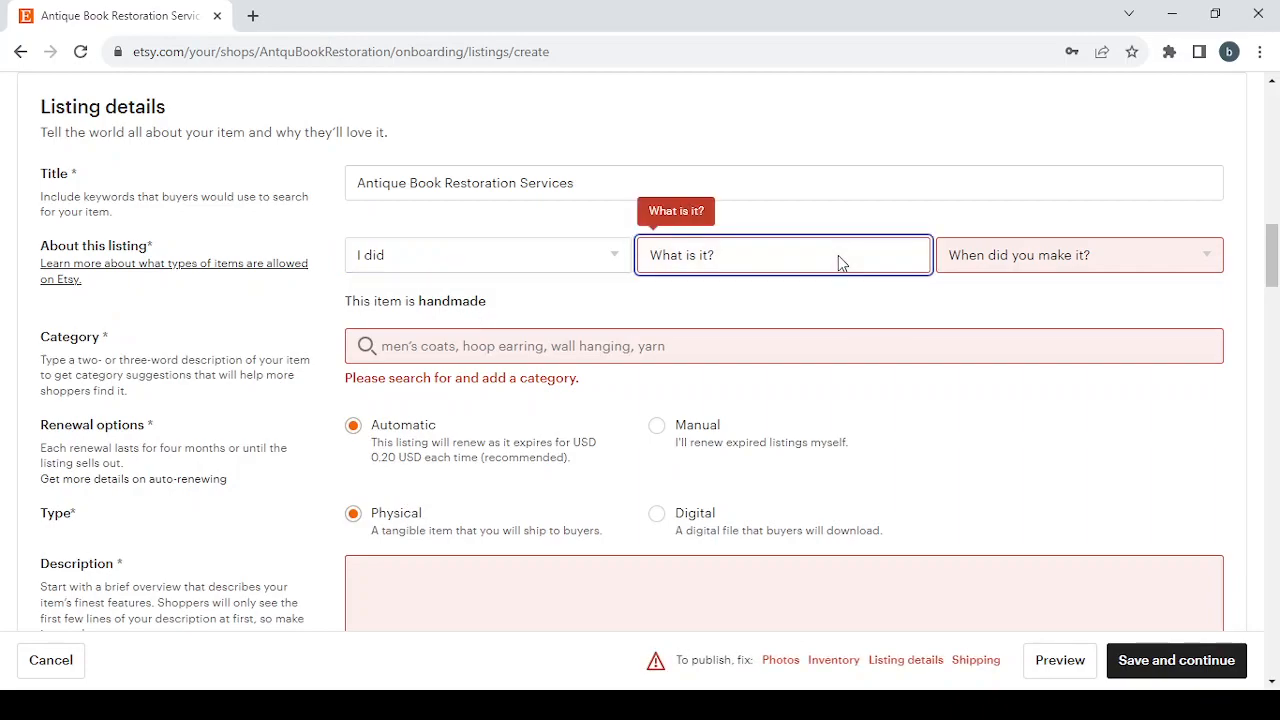
left_click(827, 309)
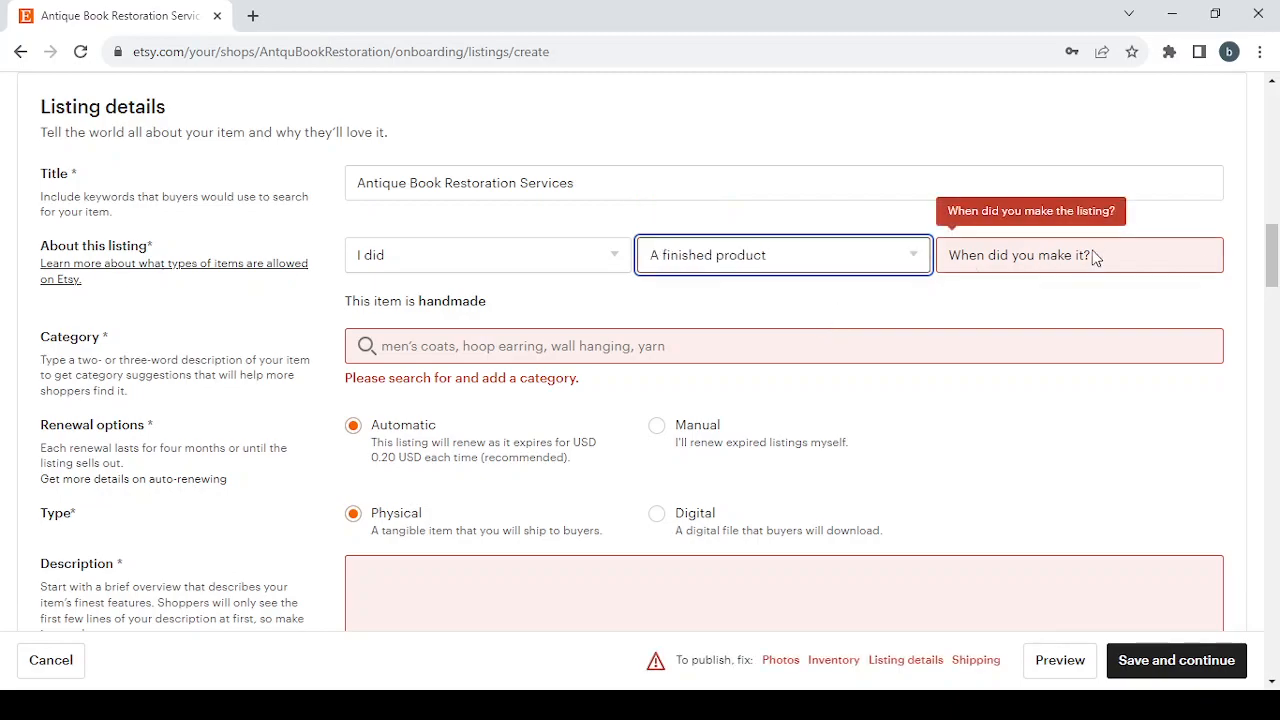
left_click(1135, 252)
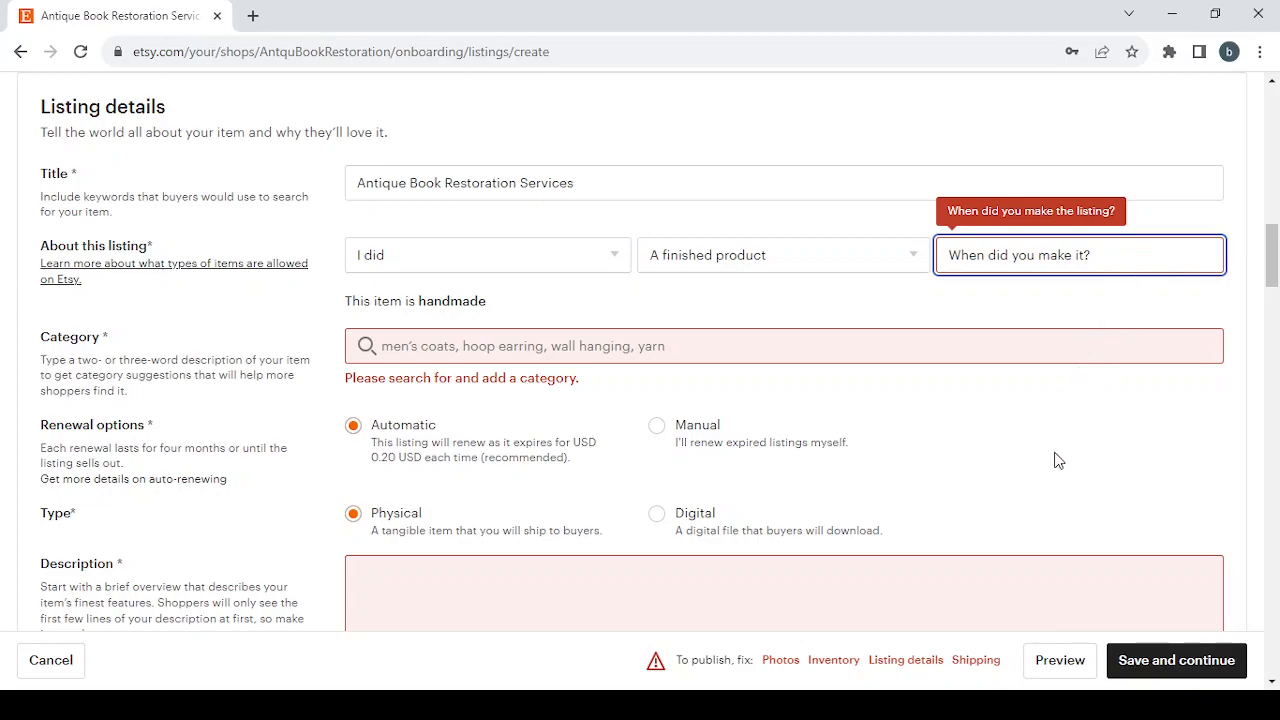
left_click(1055, 352)
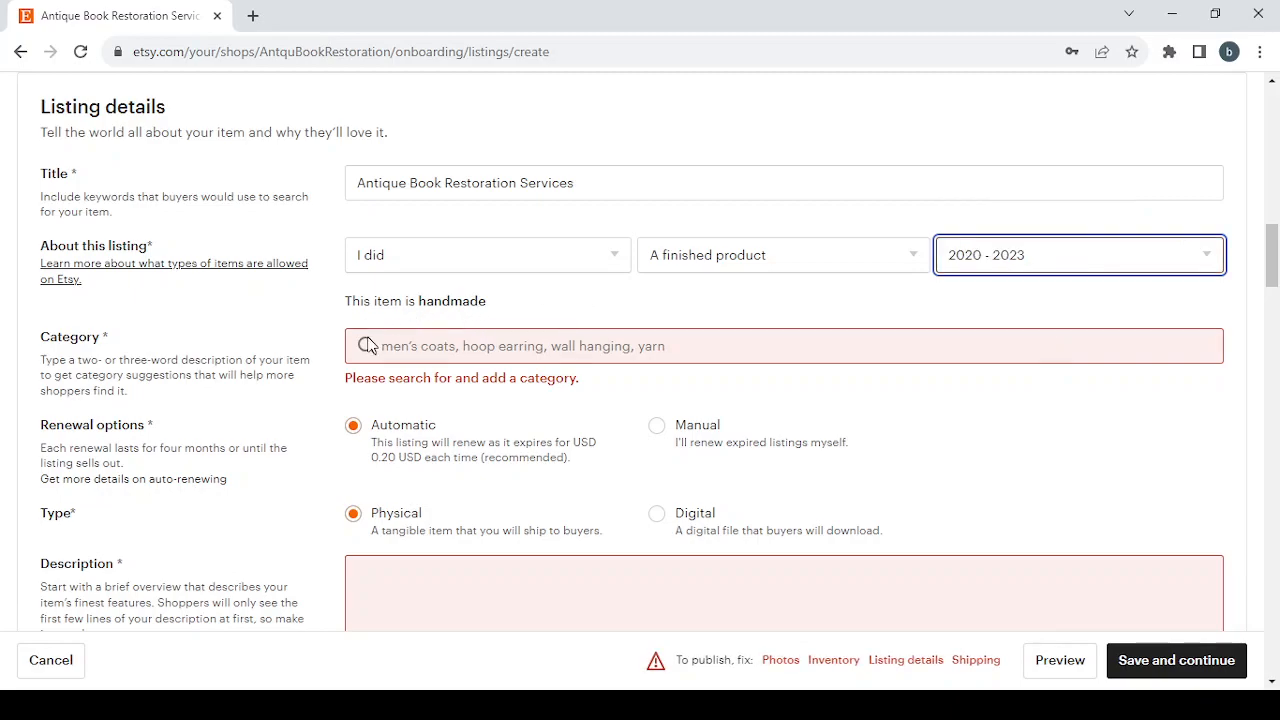
Paste Antique Book Restoration Services into the category search and browse the suggested categories.
left_click(412, 343)
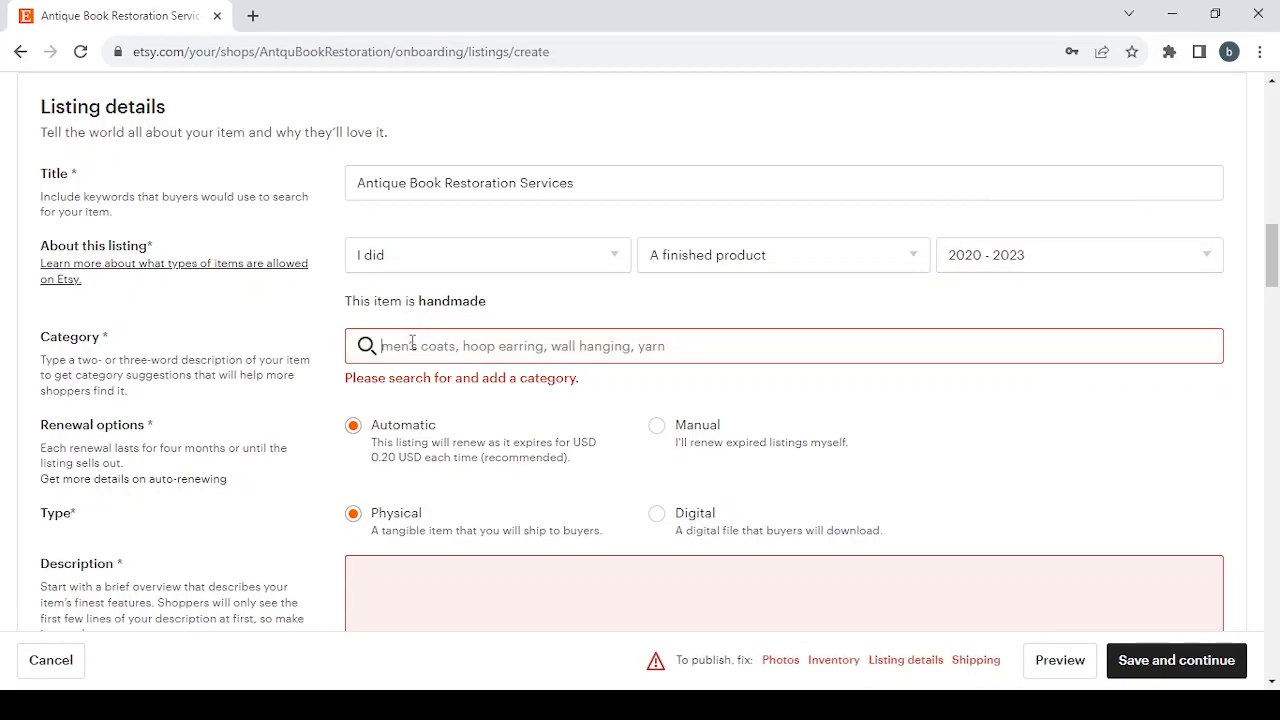
type("Antique Book Restoration Services")
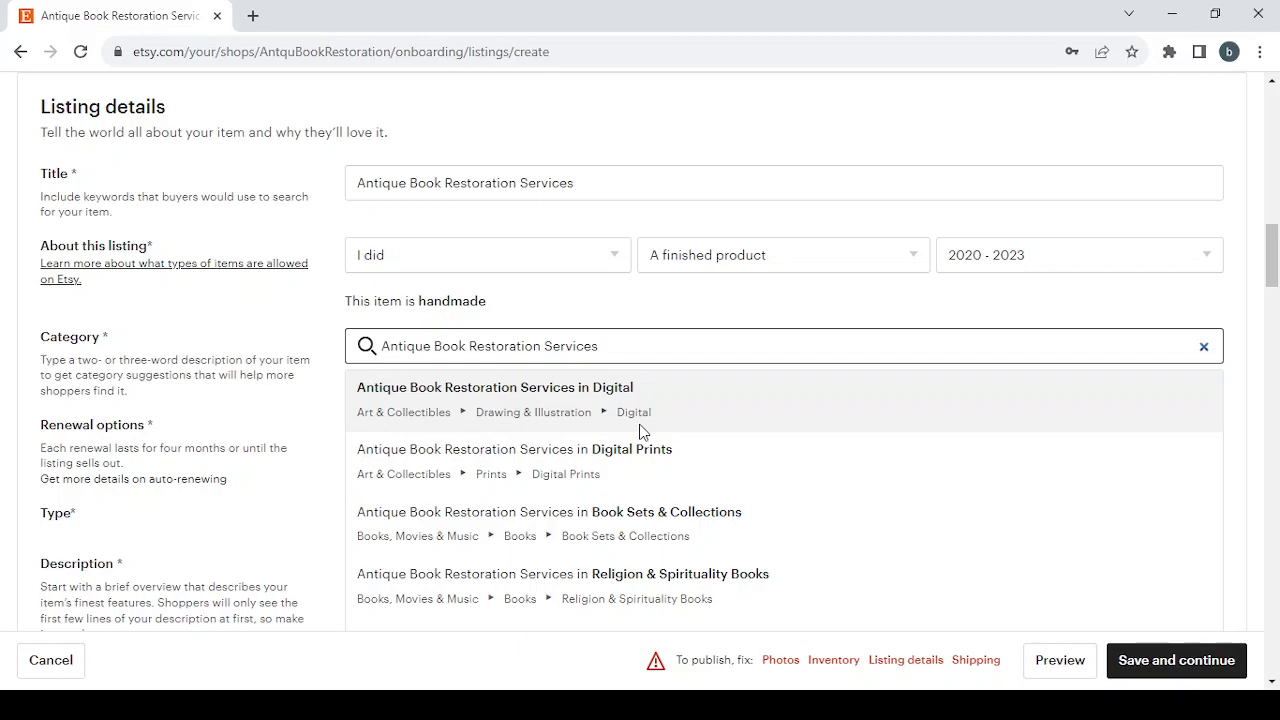
scroll(700, 433, "down", 2)
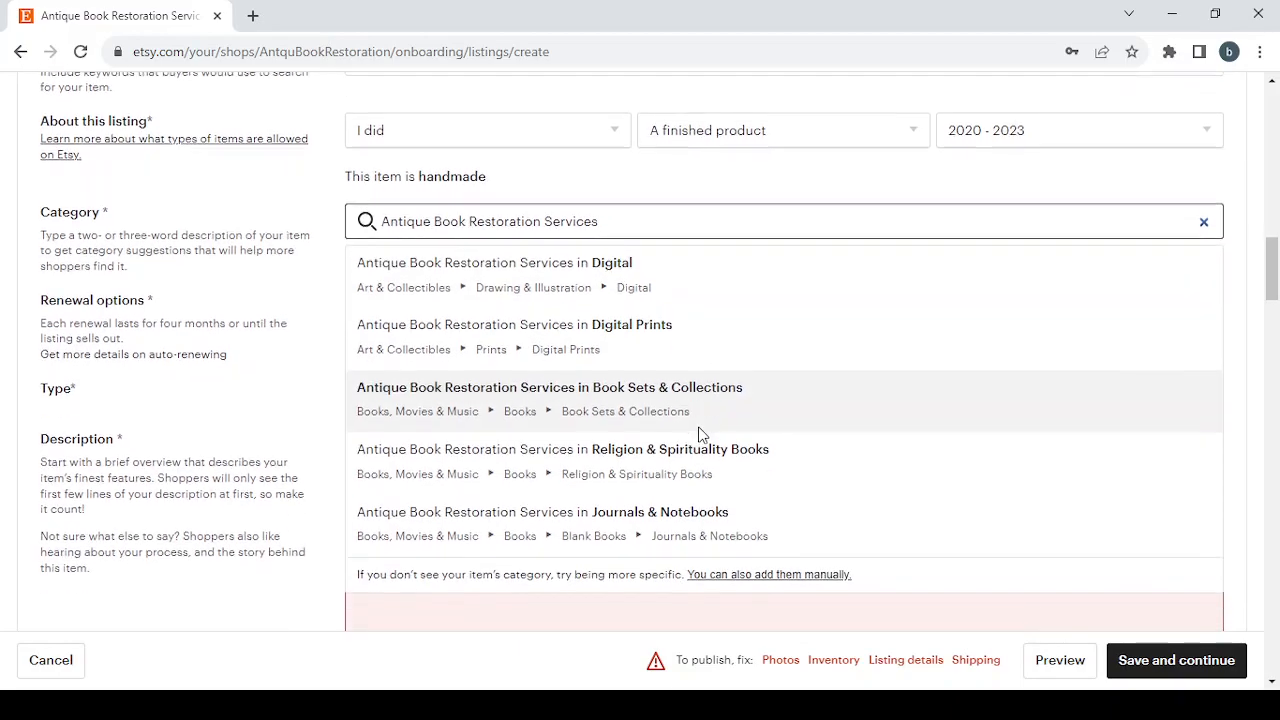
scroll(703, 435, "up", 1)
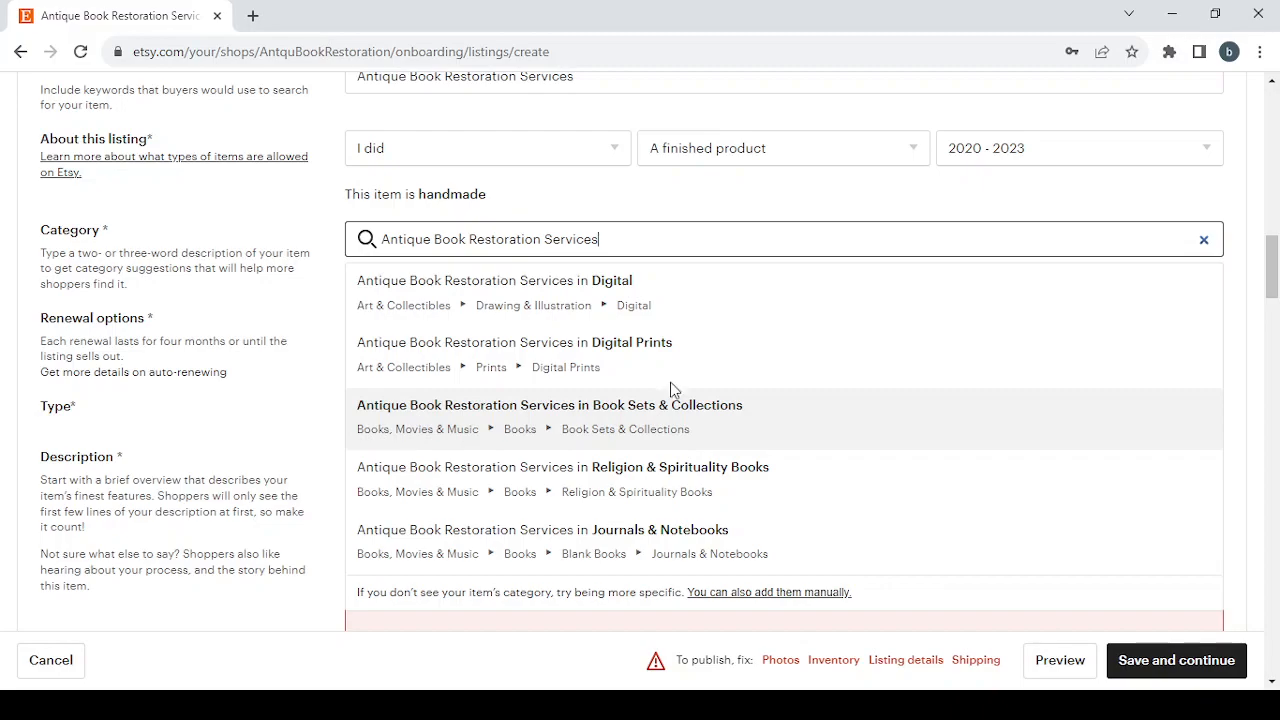
Change the category search to restoration Services in books and pick the Templates suggestion.
double_click(548, 239)
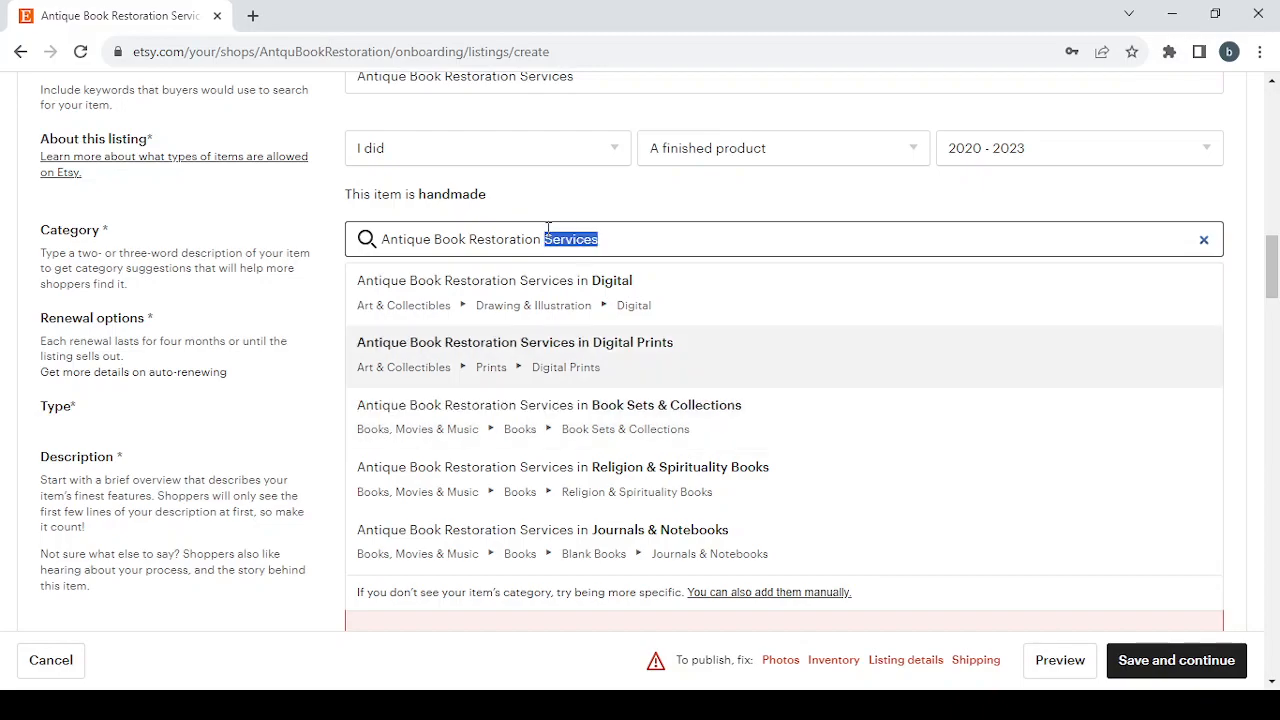
left_click(548, 239)
left_click_drag(544, 239, 369, 222)
key("BackSpace")
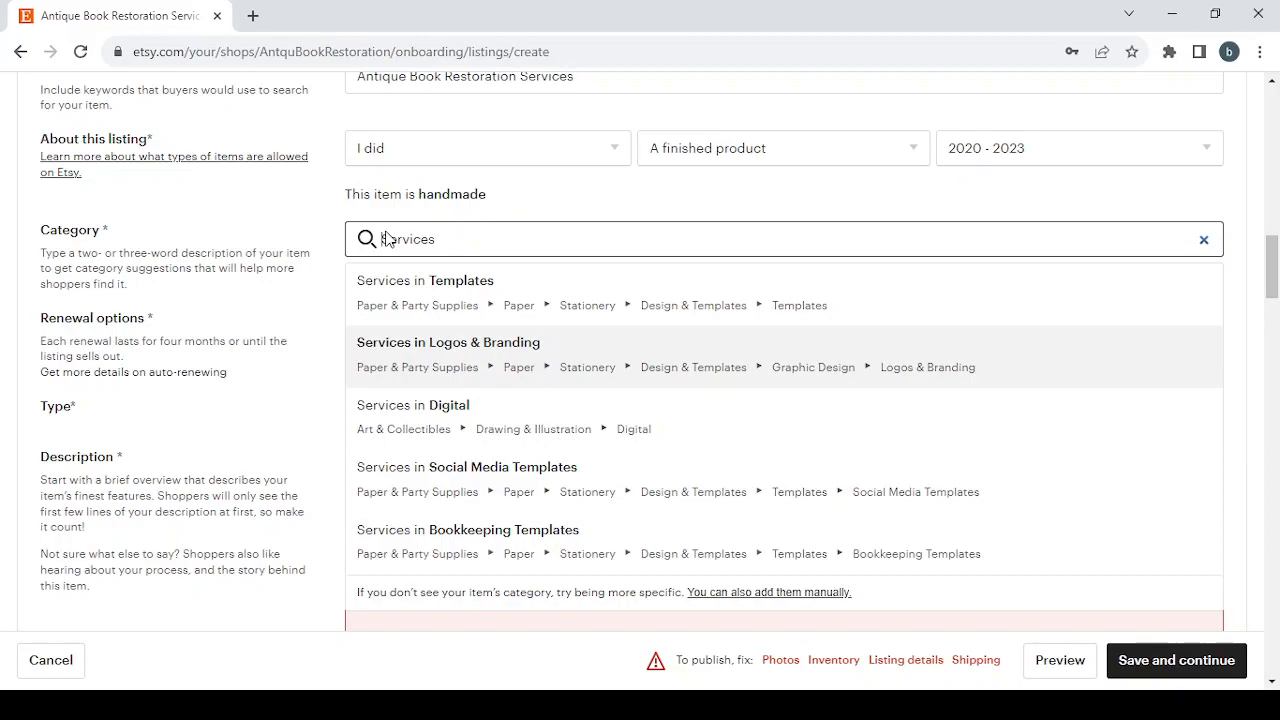
type("Restoration")
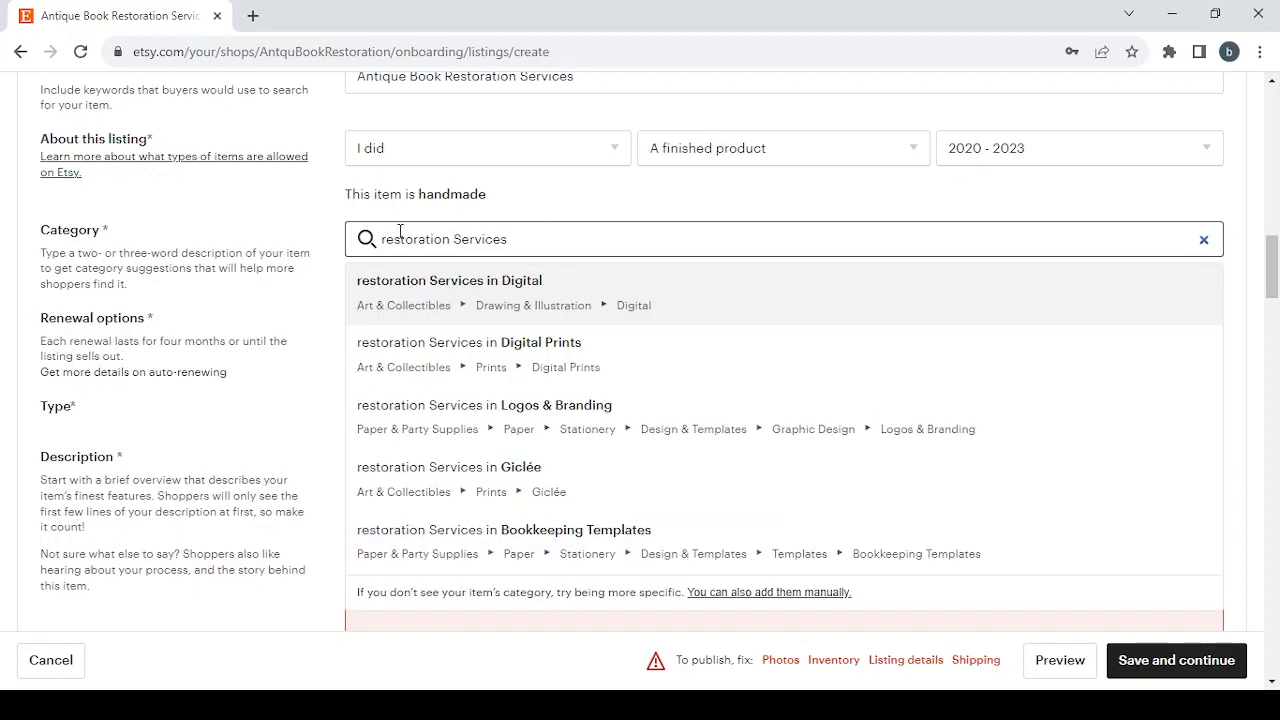
type("in books")
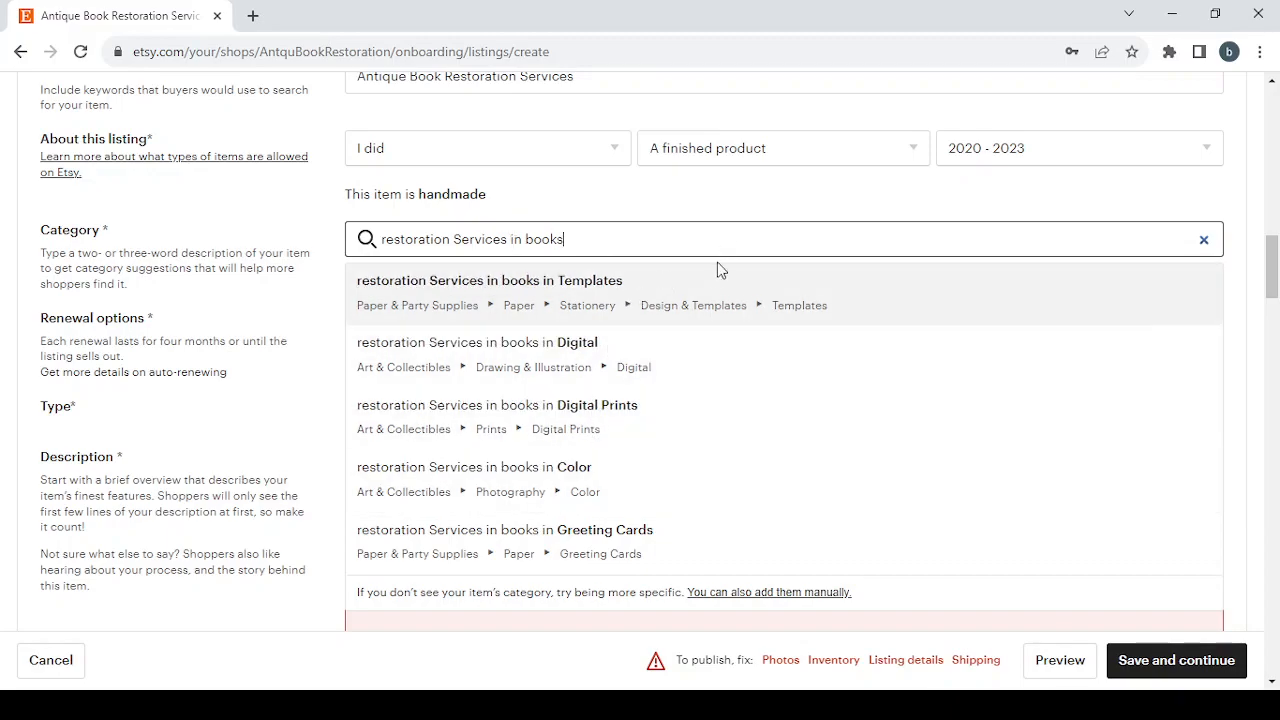
left_click(703, 272)
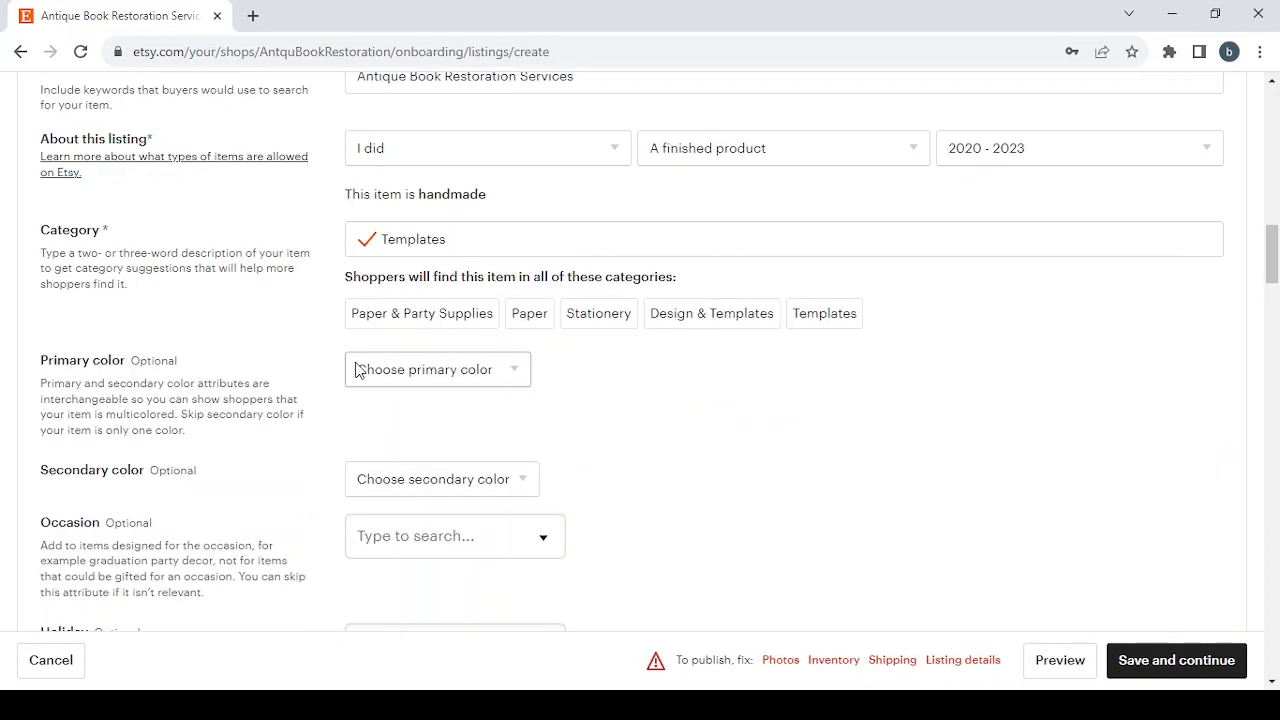
Browse the optional primary color, secondary color, occasion and holiday dropdowns without picking anything.
scroll(357, 368, "down", 2)
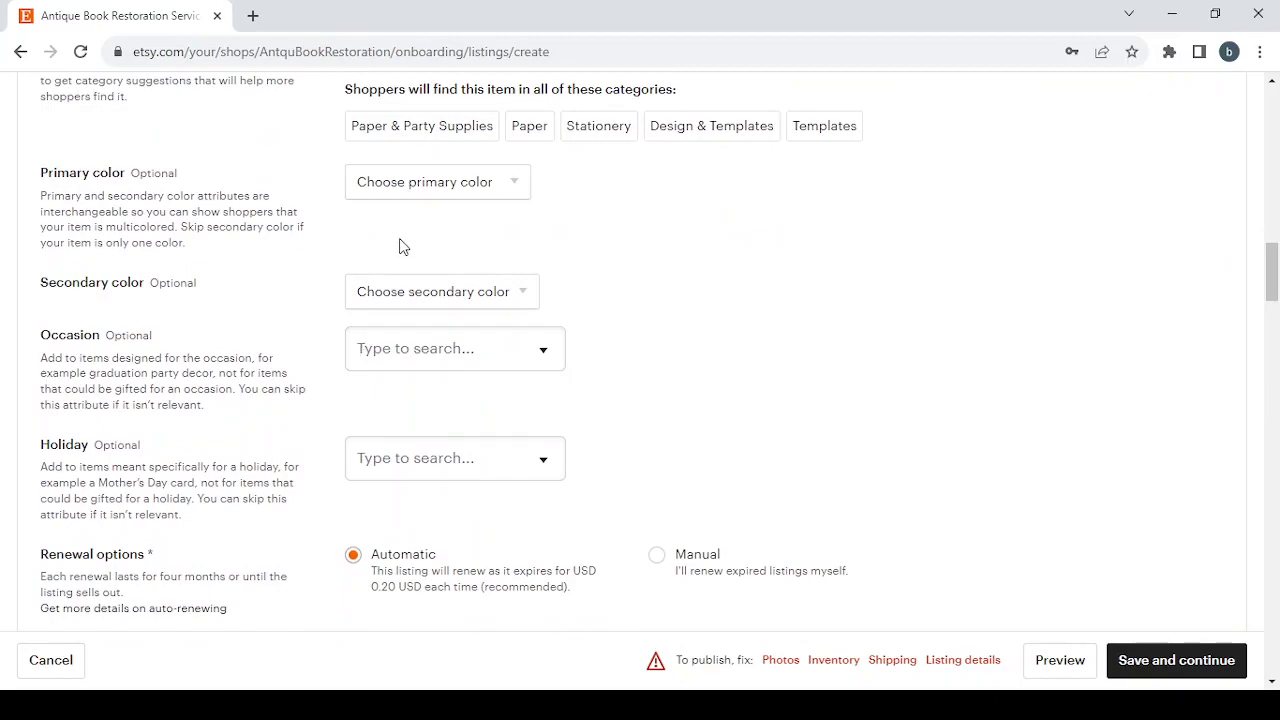
left_click(479, 187)
left_click(487, 292)
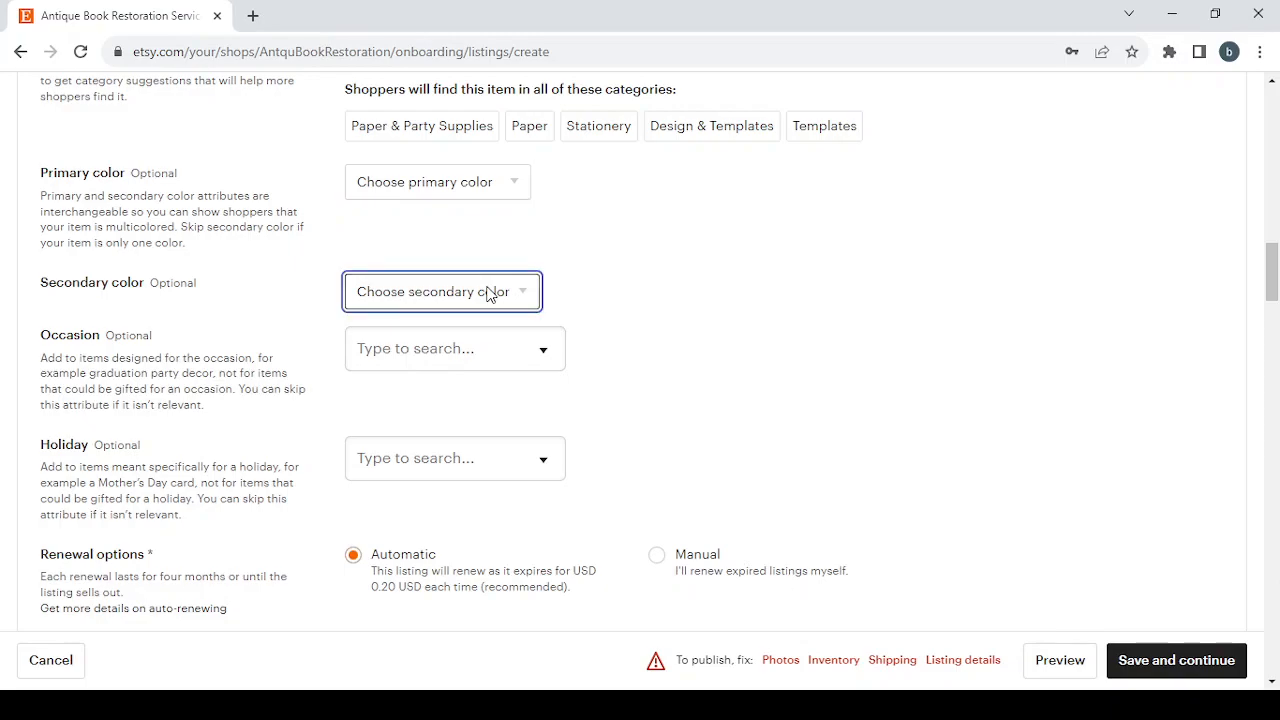
left_click(480, 350)
scroll(469, 460, "down", 1)
scroll(471, 458, "down", 1)
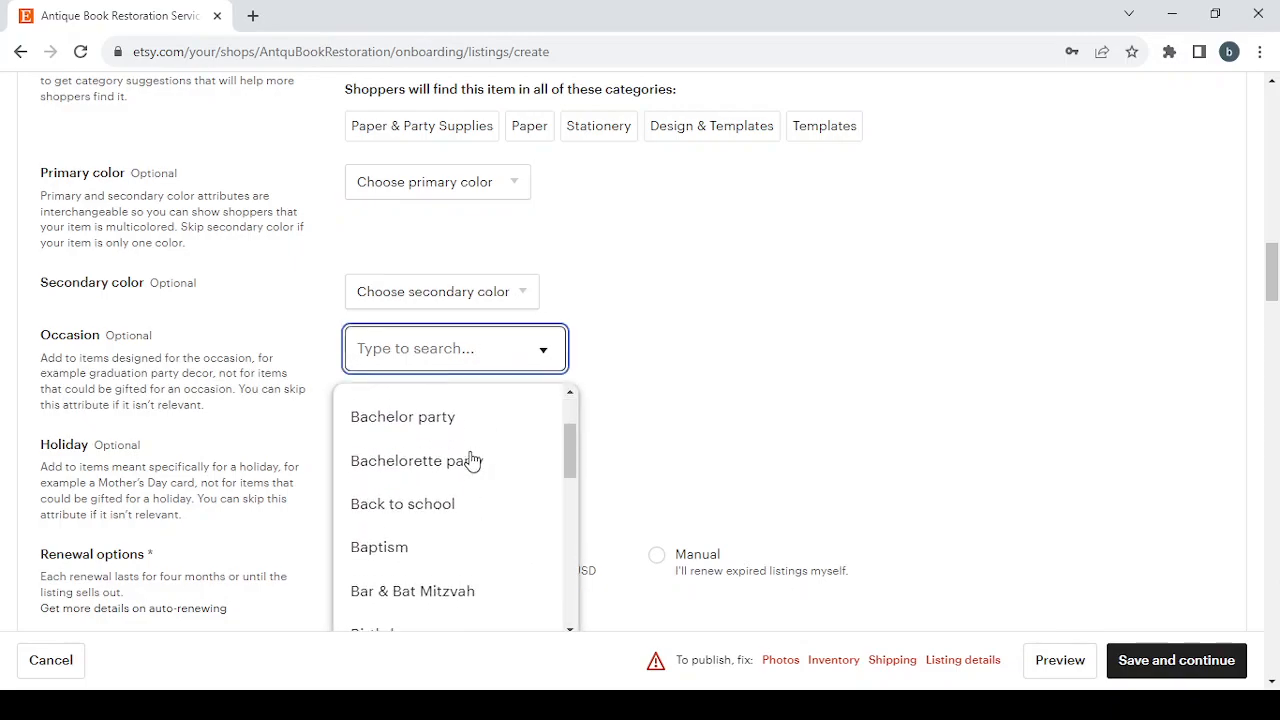
scroll(471, 458, "up", 2)
left_click(749, 330)
scroll(570, 340, "down", 2)
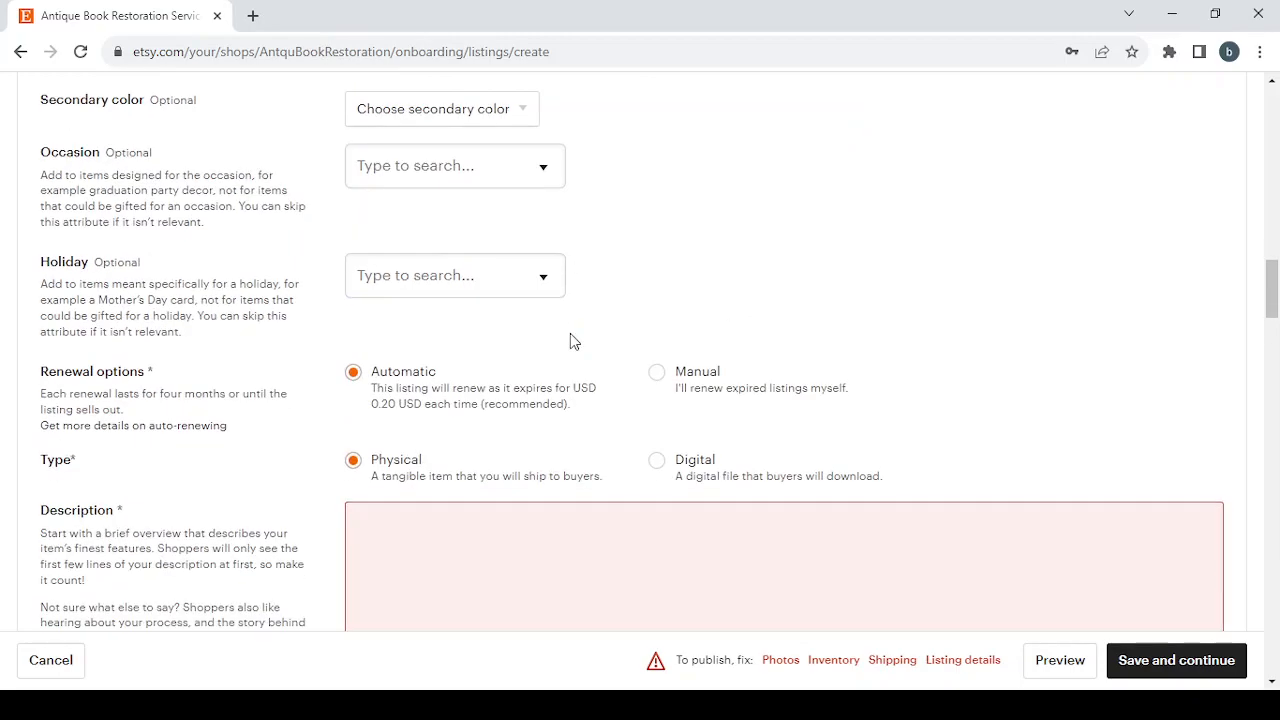
left_click(449, 272)
scroll(459, 388, "down", 1)
scroll(457, 389, "up", 1)
left_click(772, 268)
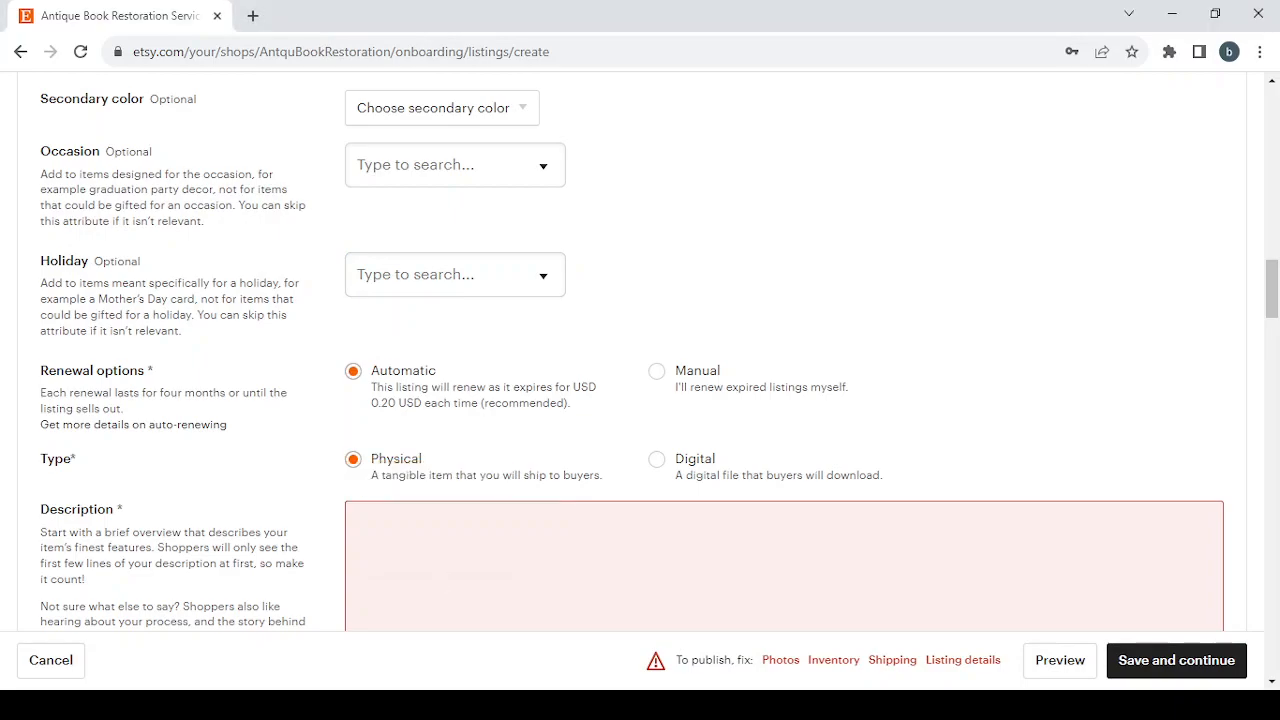
Set the renewal option to Manual and select the current amount in the price field.
left_click(657, 372)
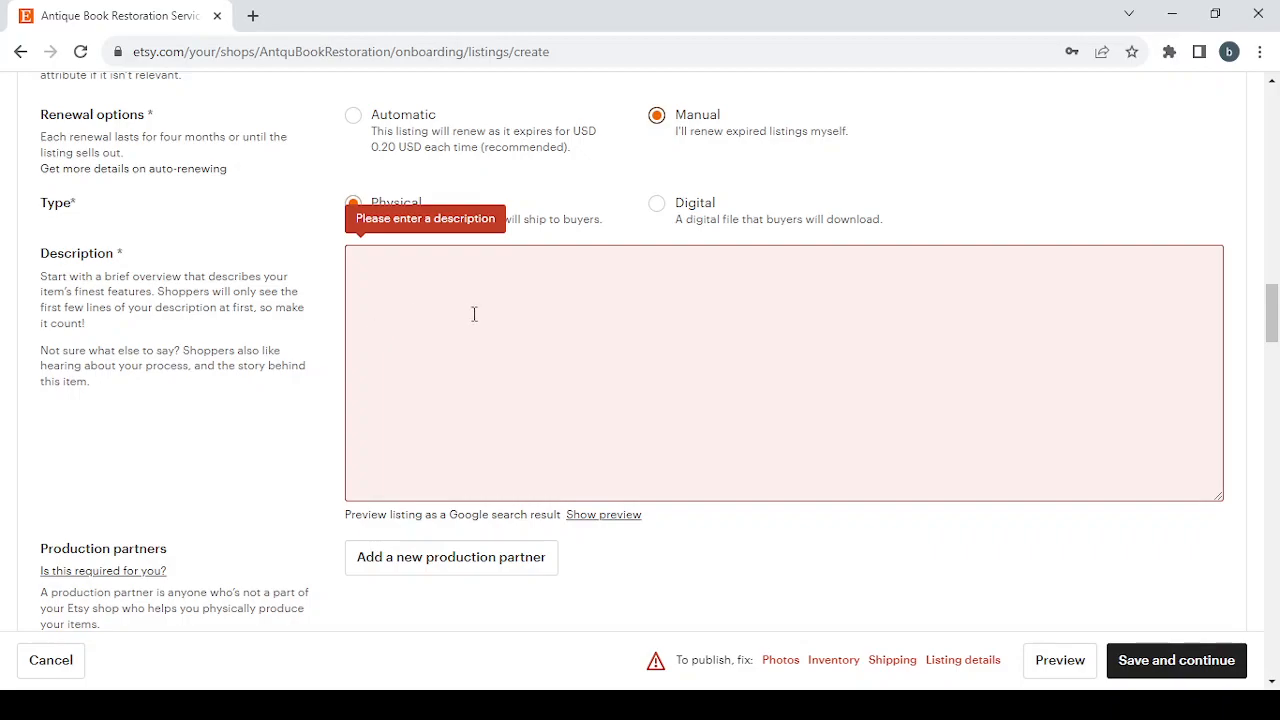
scroll(474, 314, "down", 8)
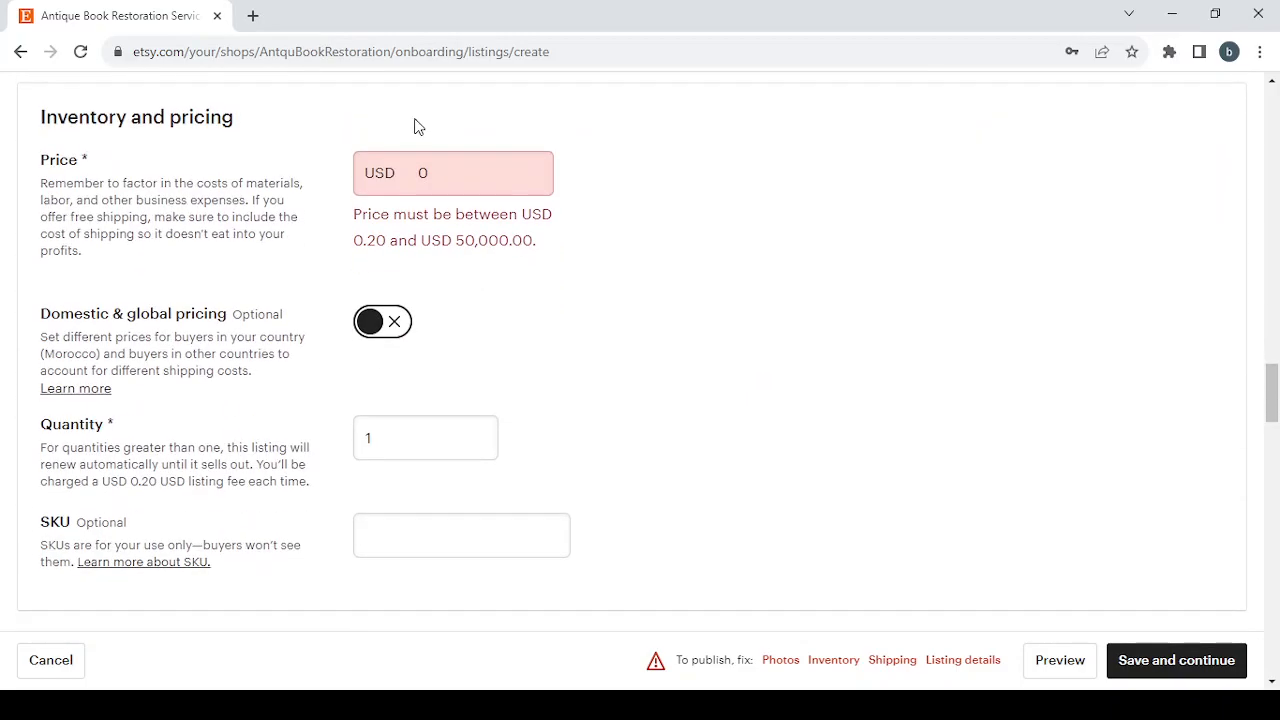
double_click(424, 163)
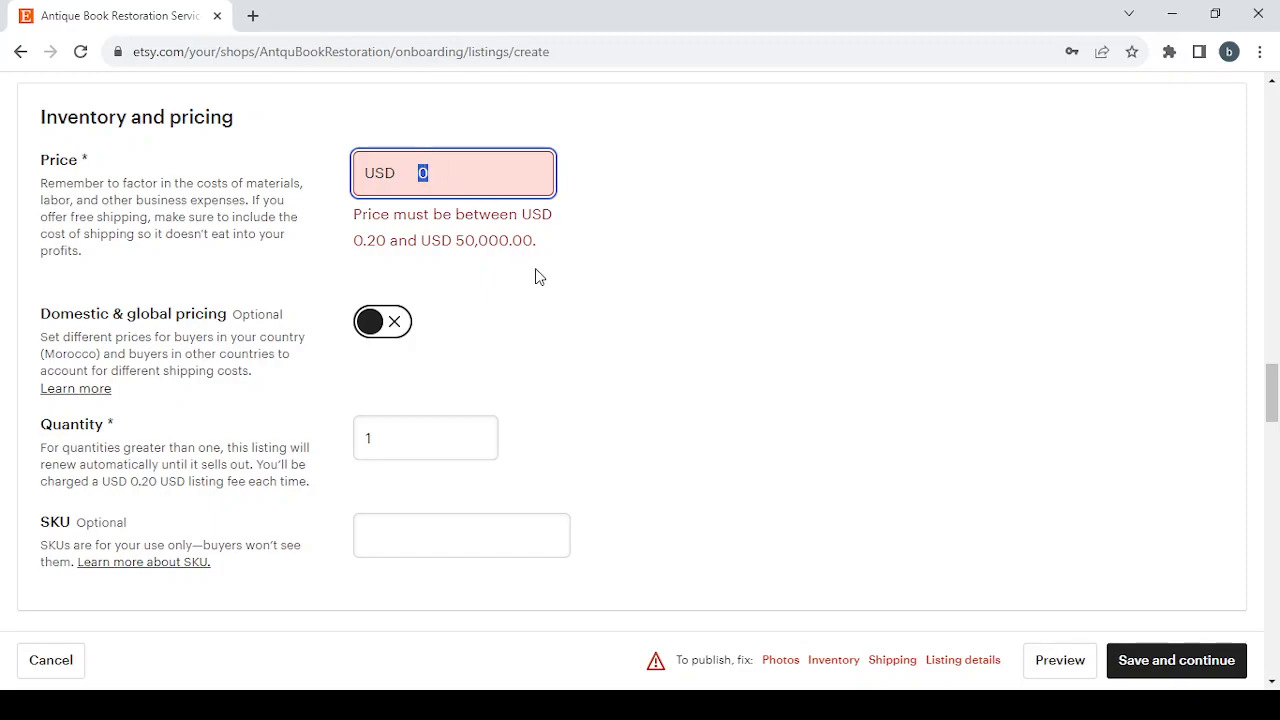
Apply the suggested 30-day returns and exchanges policy to the listing.
scroll(536, 272, "down", 10)
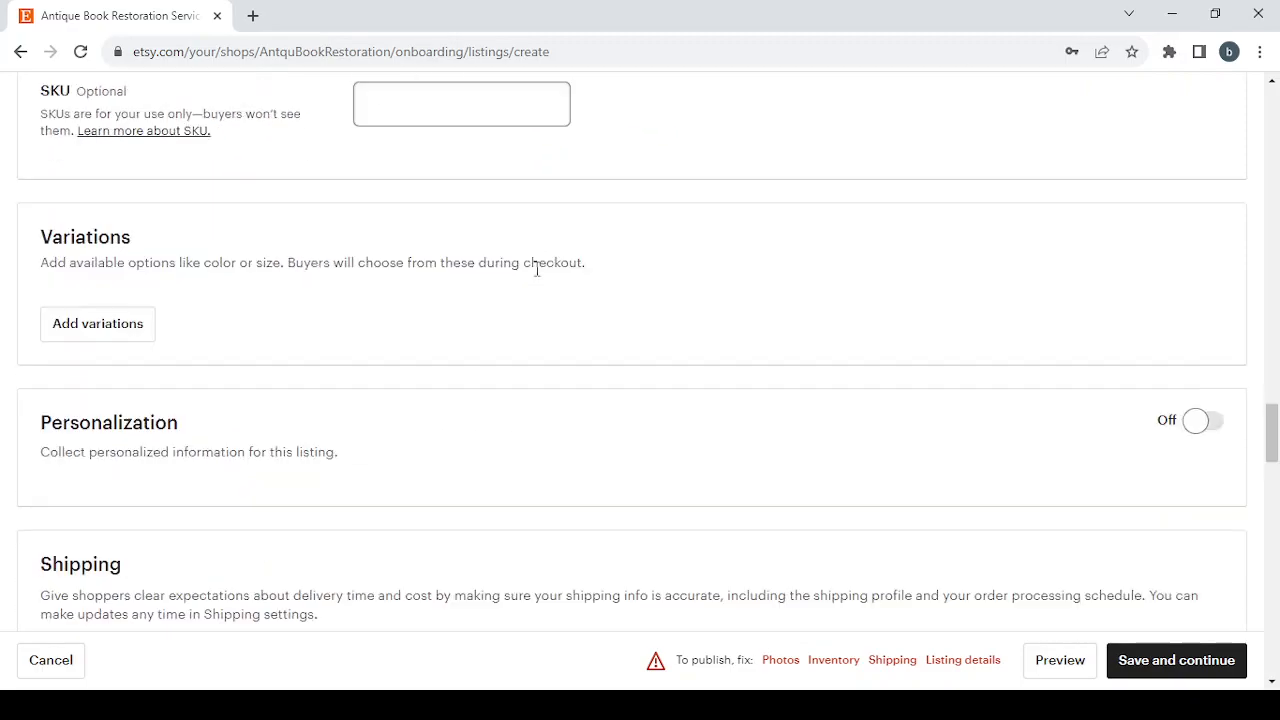
scroll(536, 270, "down", 2)
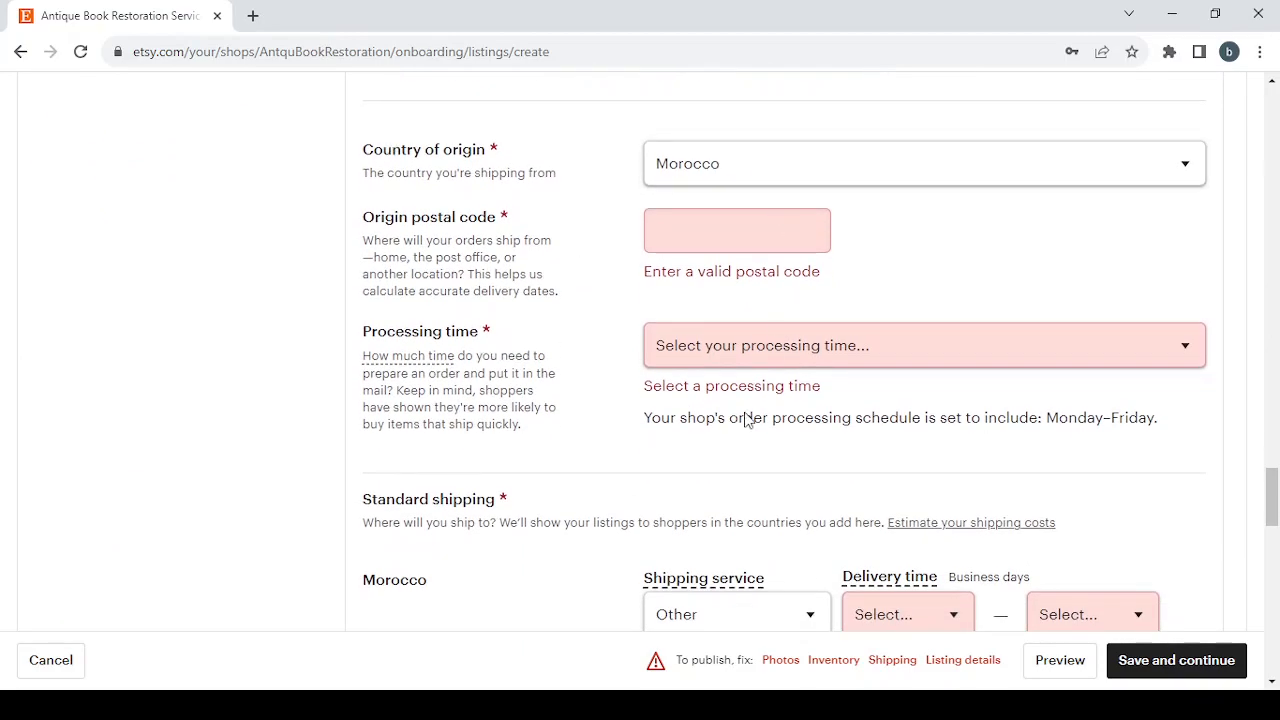
scroll(734, 360, "down", 2)
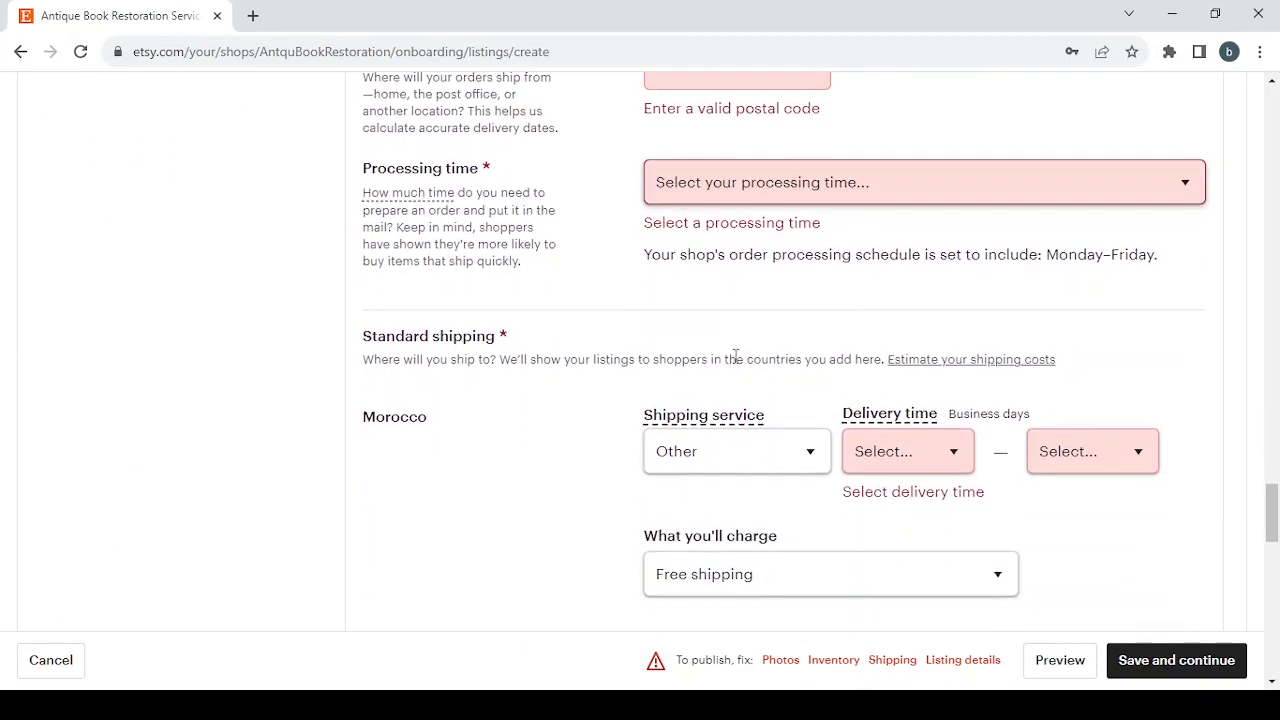
scroll(803, 471, "down", 12)
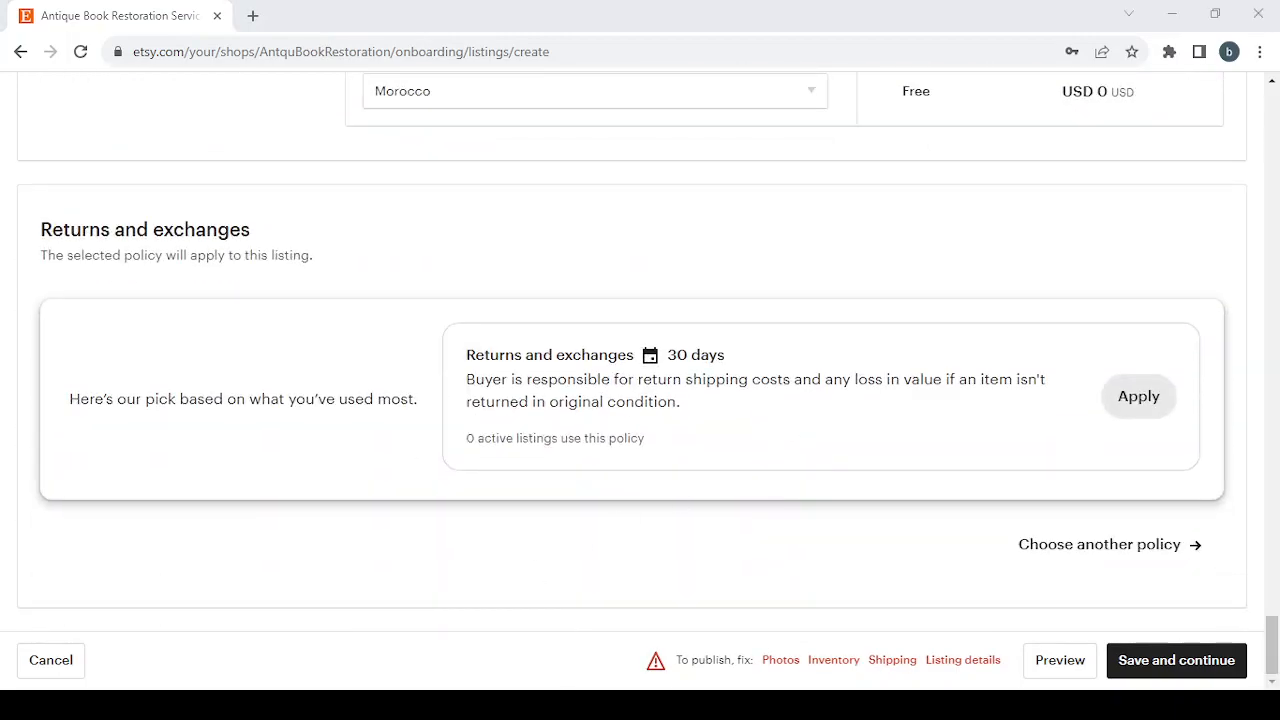
left_click(1138, 397)
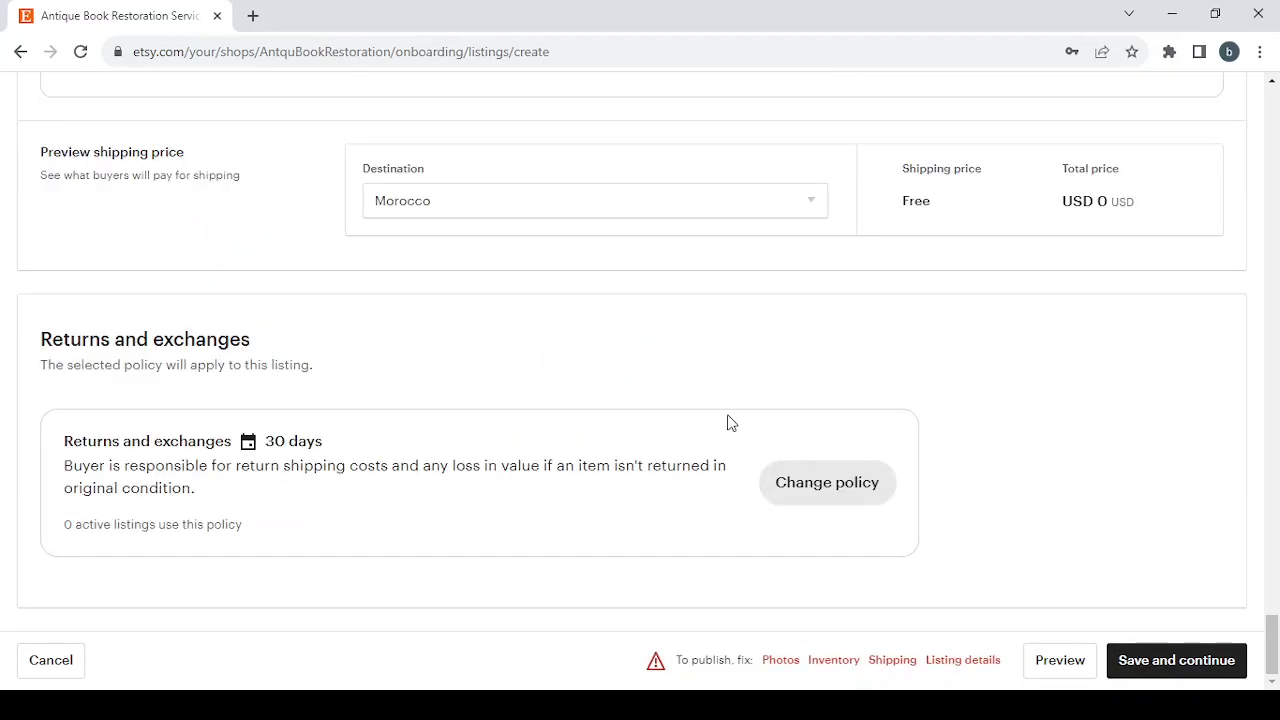